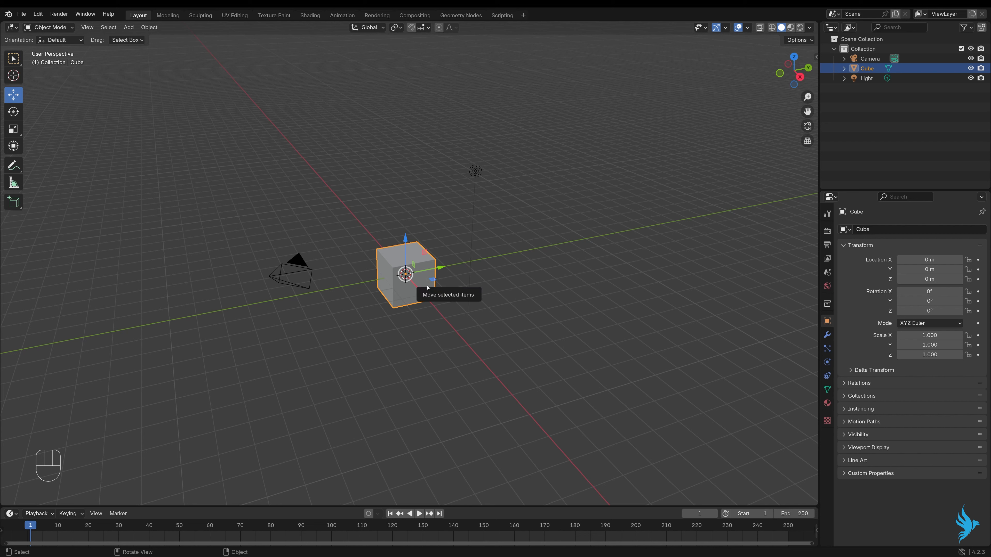
Delete the default cube from the scene.
key("Delete")
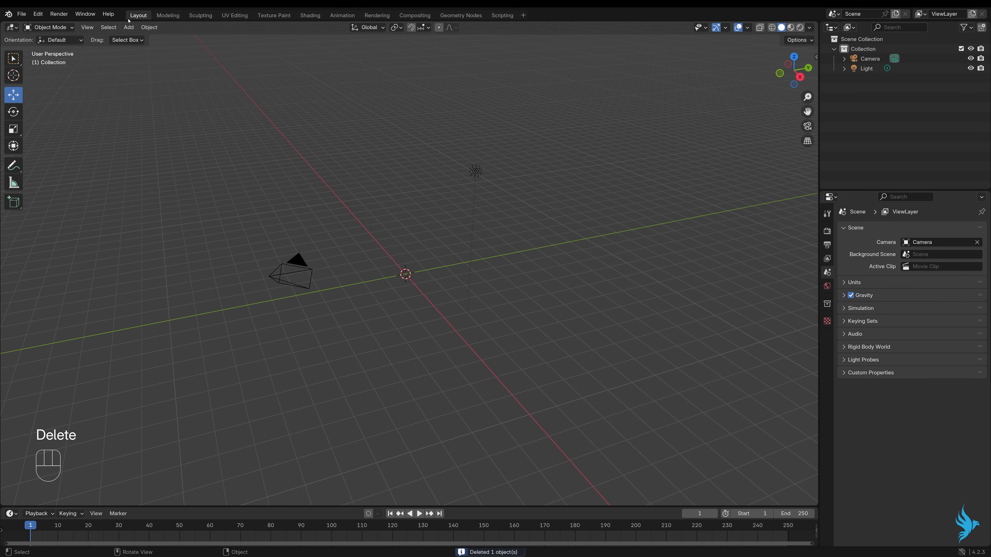
left_click(129, 27)
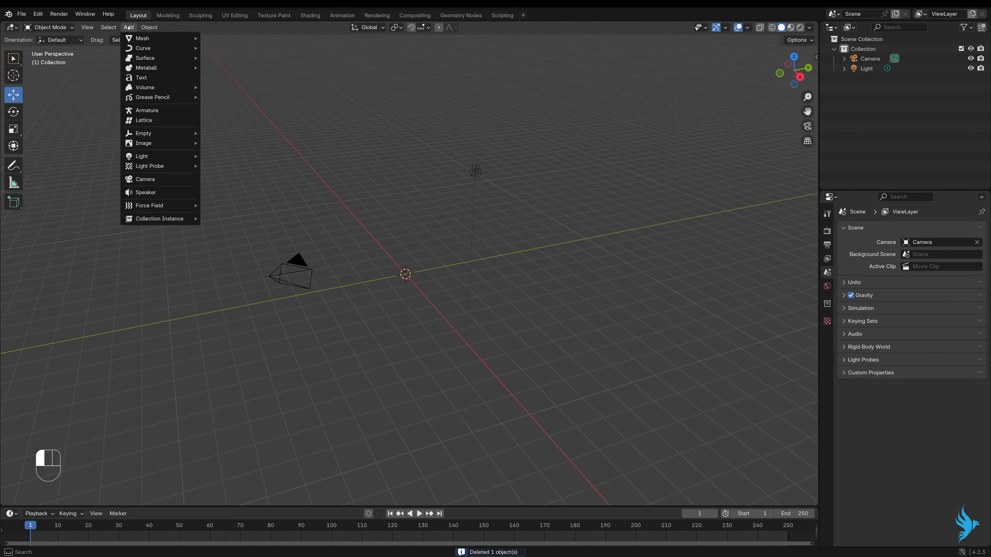
mouse_move(135, 39)
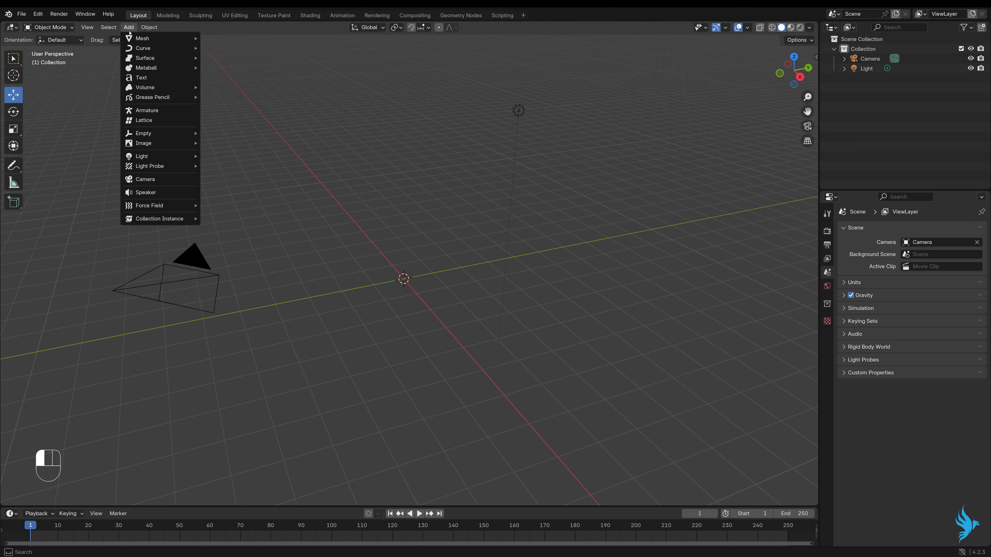
left_click(130, 32)
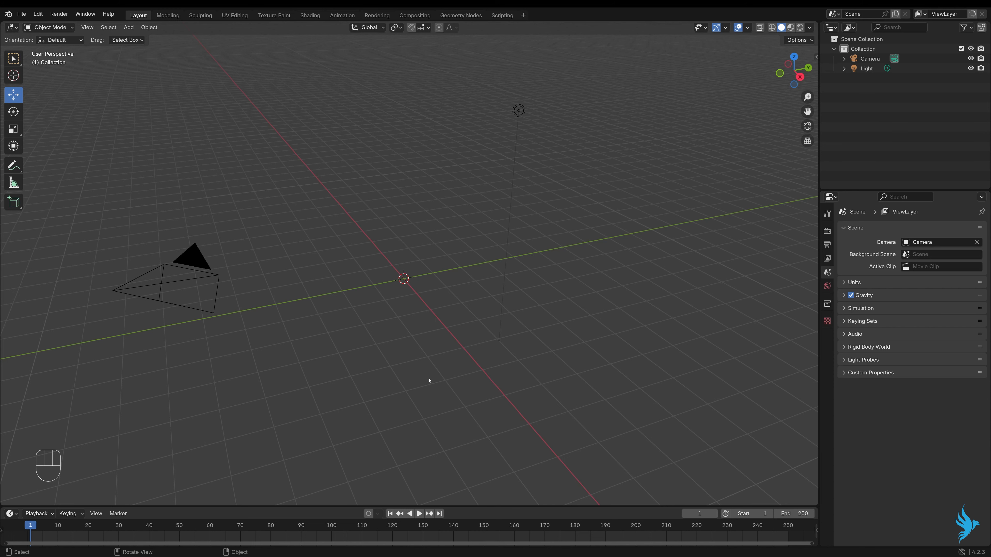
Place the 3D cursor in empty space away from the world origin, near the camera, using the Cursor tool.
scroll(394, 318, "up", 4)
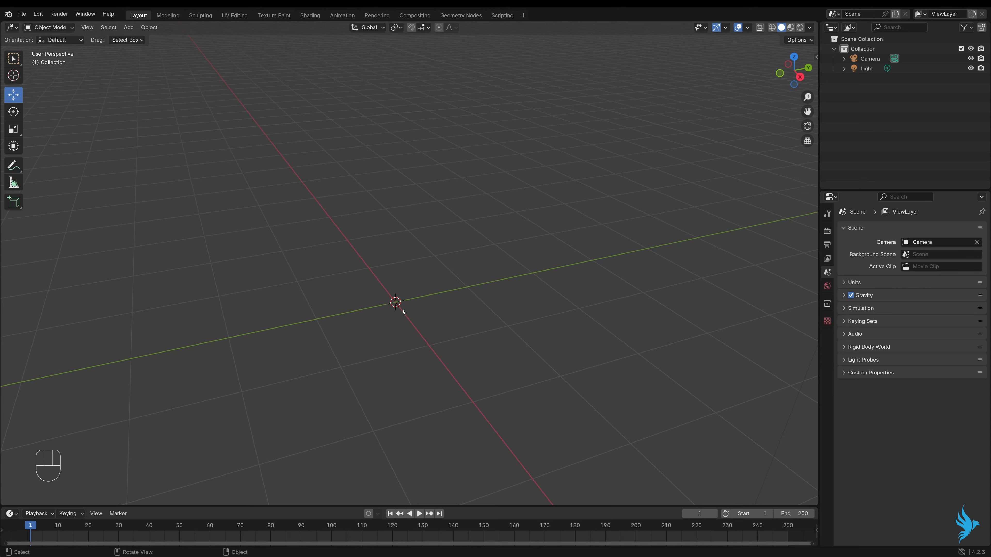
scroll(394, 310, "down", 3)
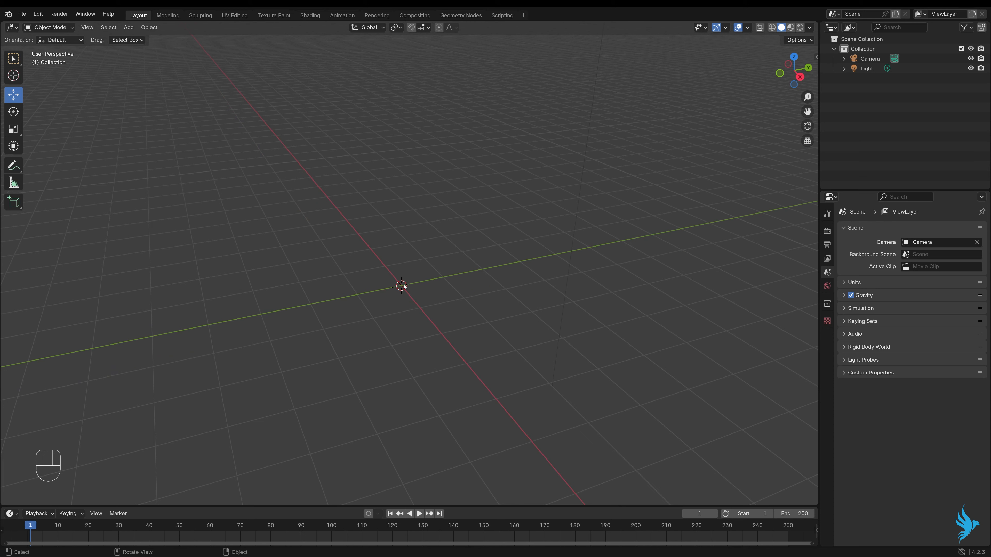
scroll(404, 287, "down", 4)
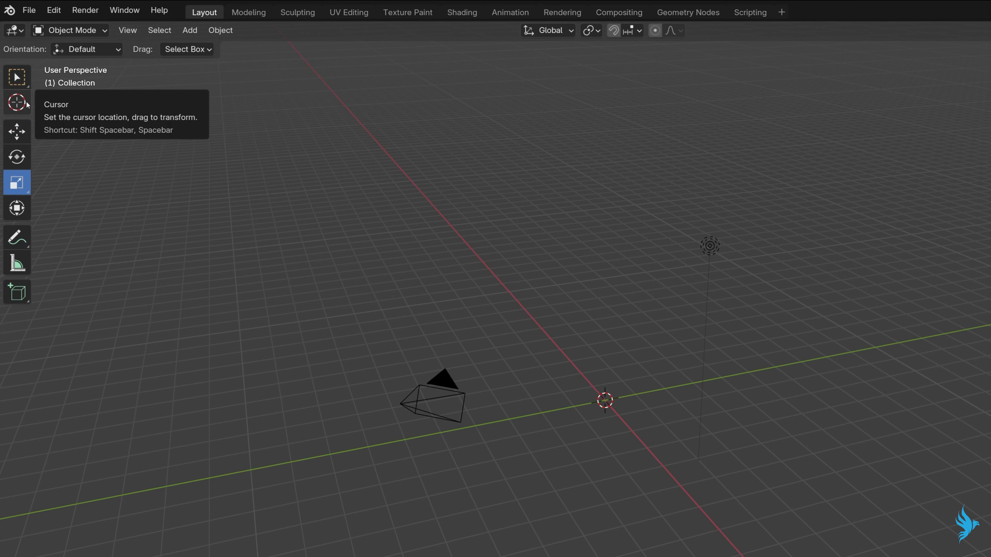
left_click(20, 104)
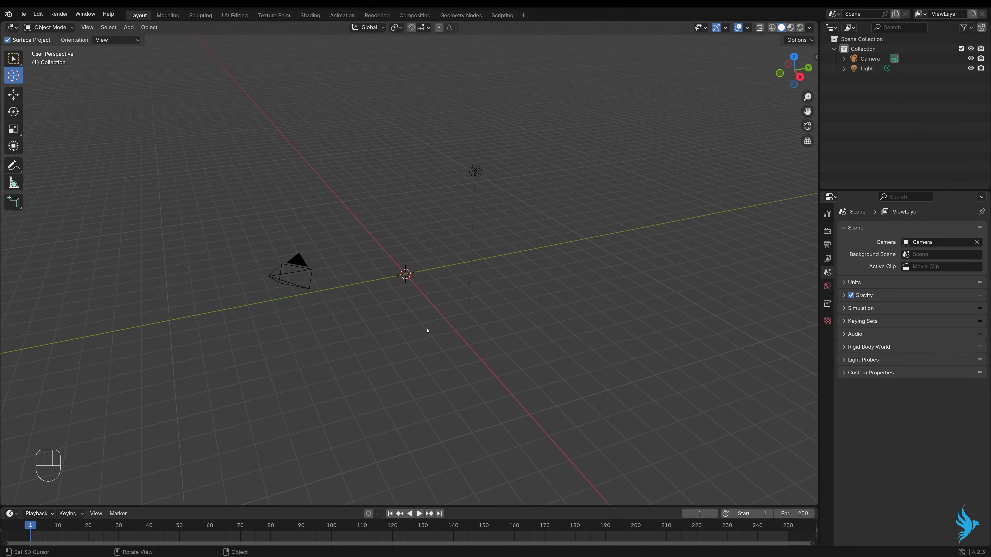
left_click(546, 246)
middle_click_drag(400, 235, 536, 253)
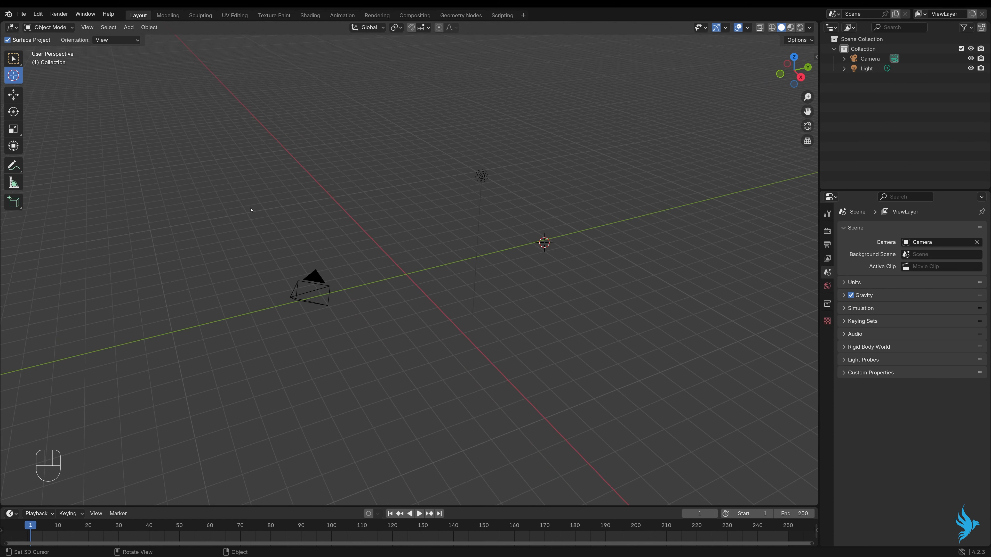
middle_click_drag(251, 209, 606, 269)
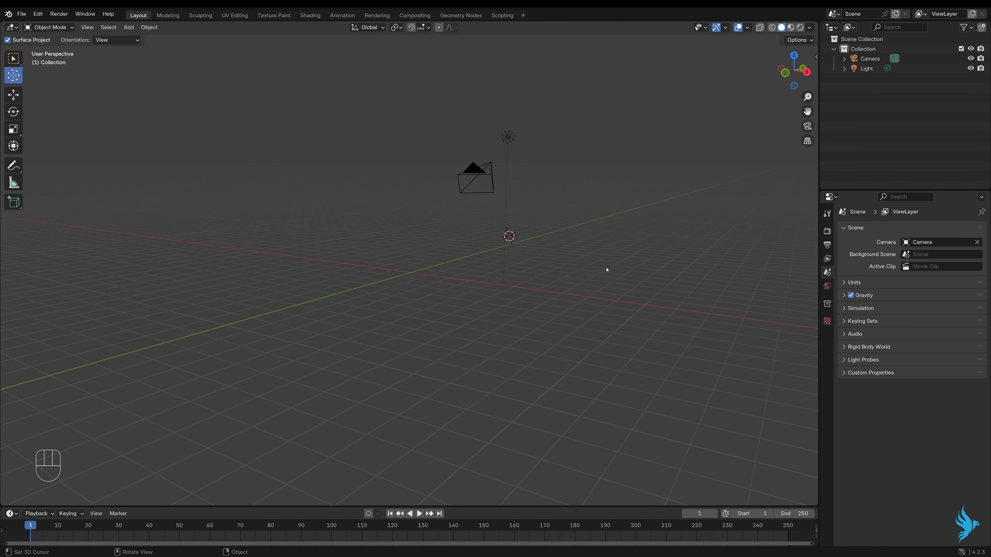
middle_click_drag(607, 269, 483, 261)
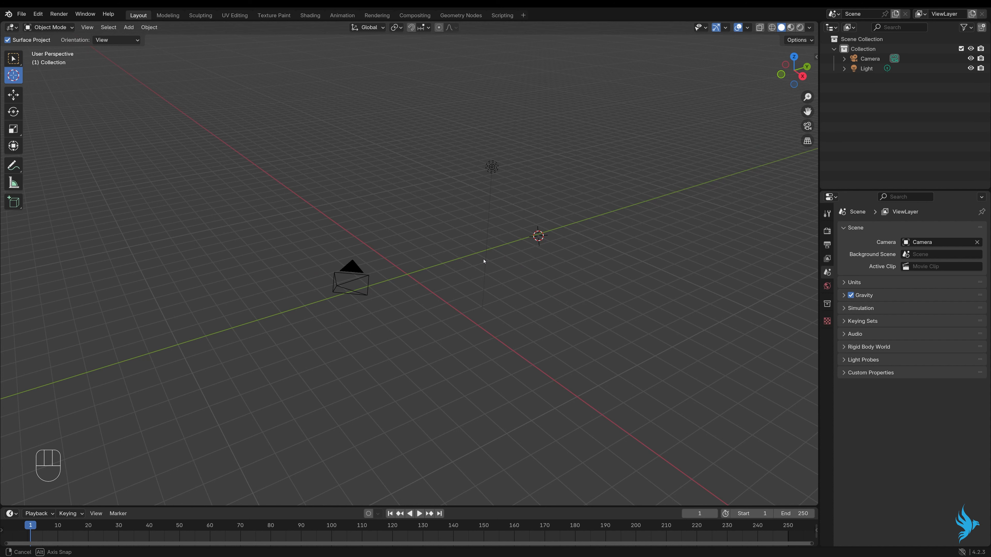
middle_click_drag(484, 261, 553, 269)
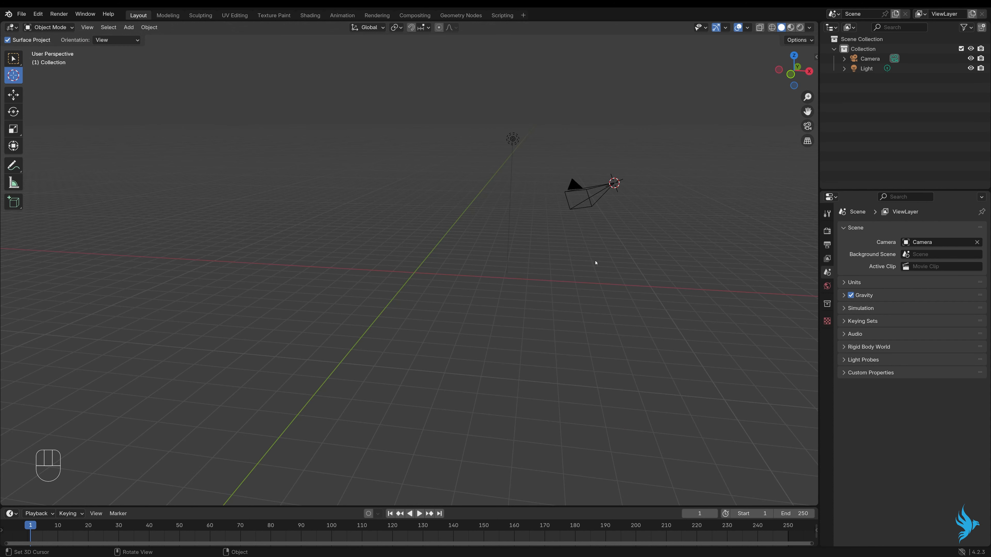
Add a 2 m cube mesh at the 3D cursor and inspect it from several angles.
middle_click_drag(596, 262, 429, 280)
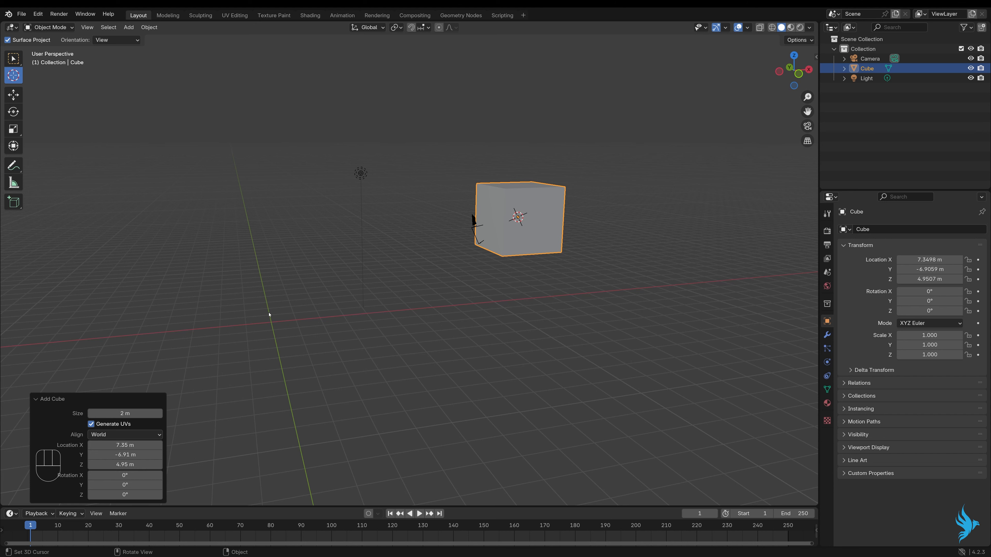
middle_click_drag(269, 314, 433, 339)
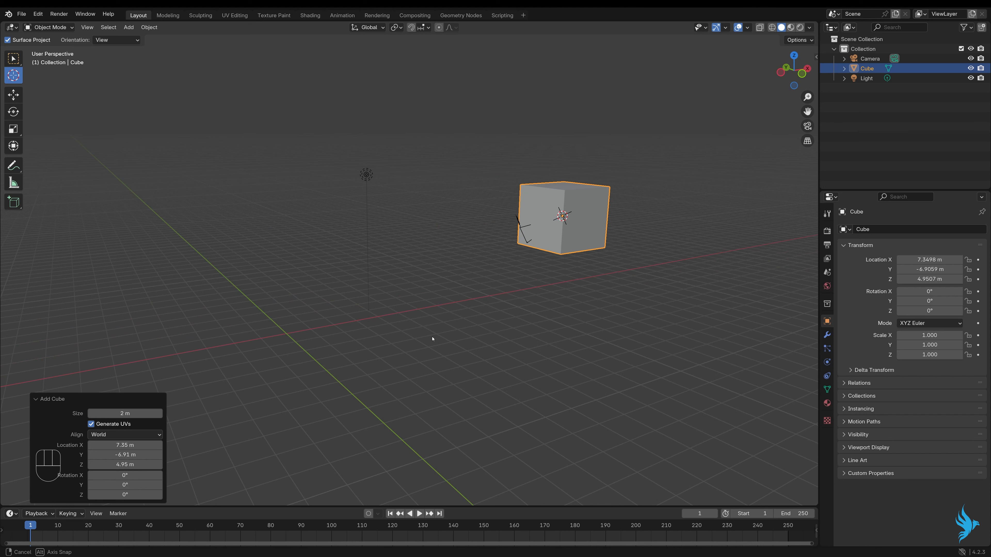
middle_click_drag(432, 339, 278, 353)
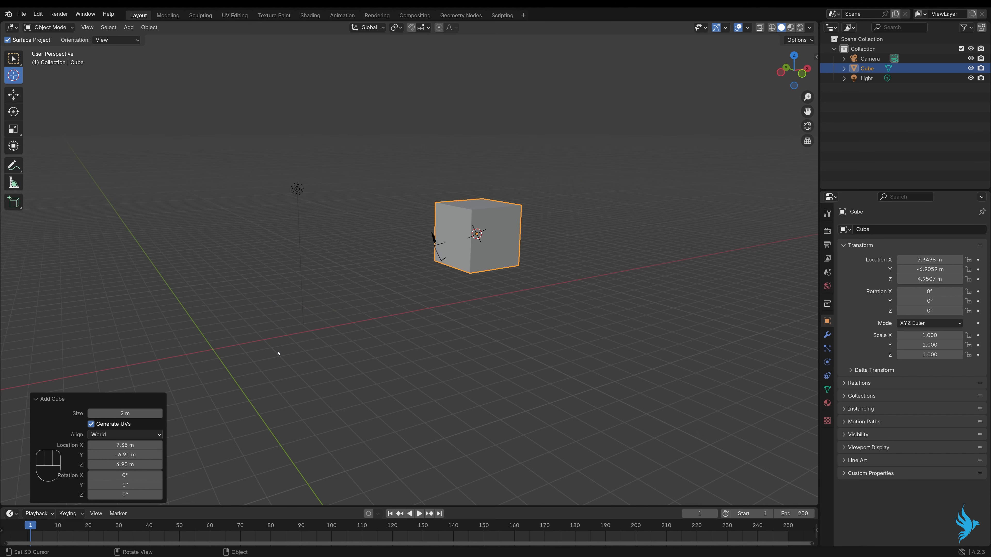
key("shift")
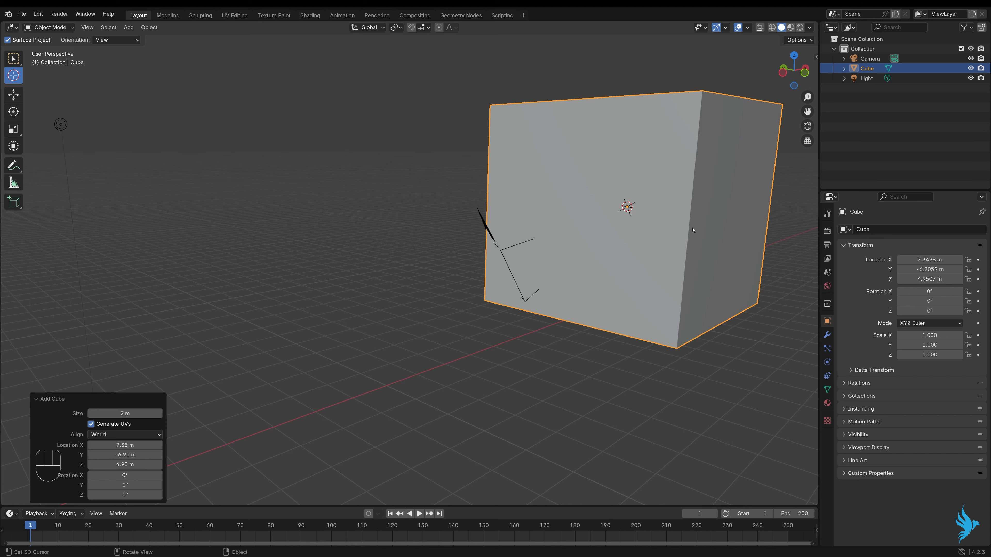
scroll(693, 230, "down", 5)
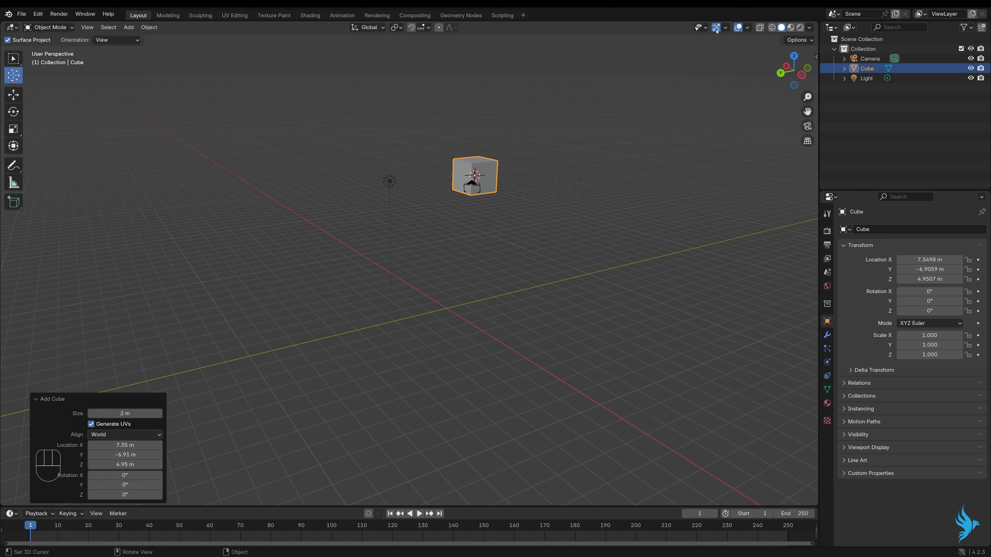
Activate the Move tool on the cube and toggle the viewport gizmos and overlays off and back on.
key("shift+space")
key("g")
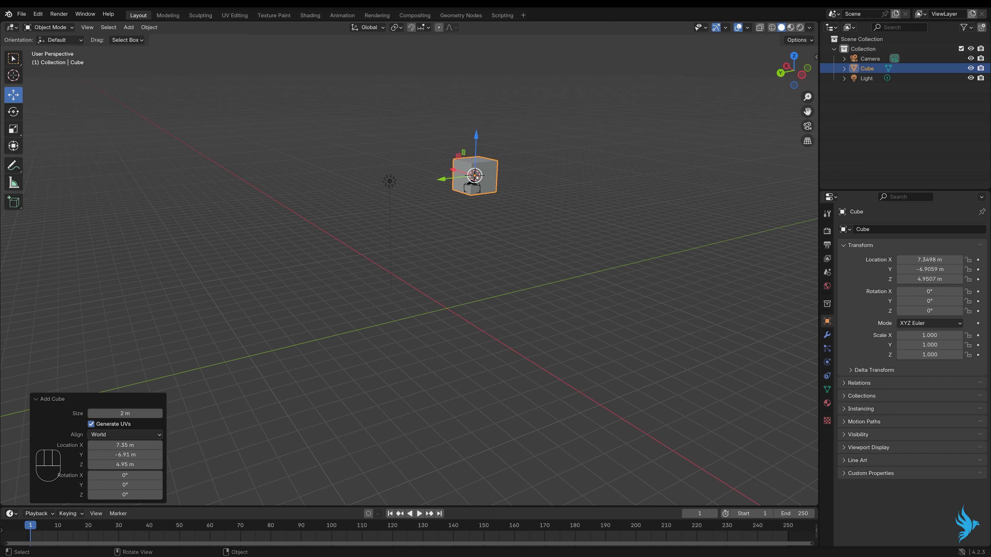
key("ctrl+grave")
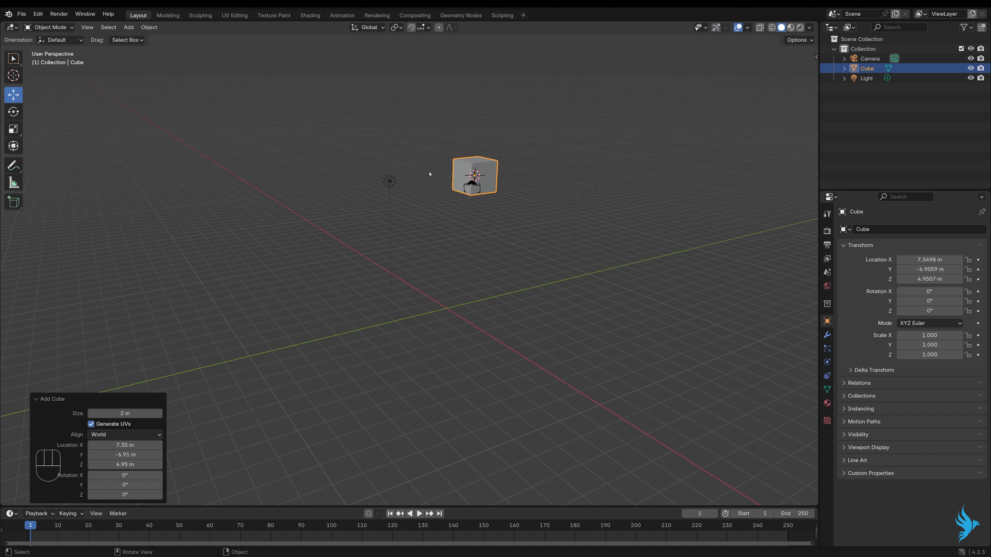
key("ctrl+grave")
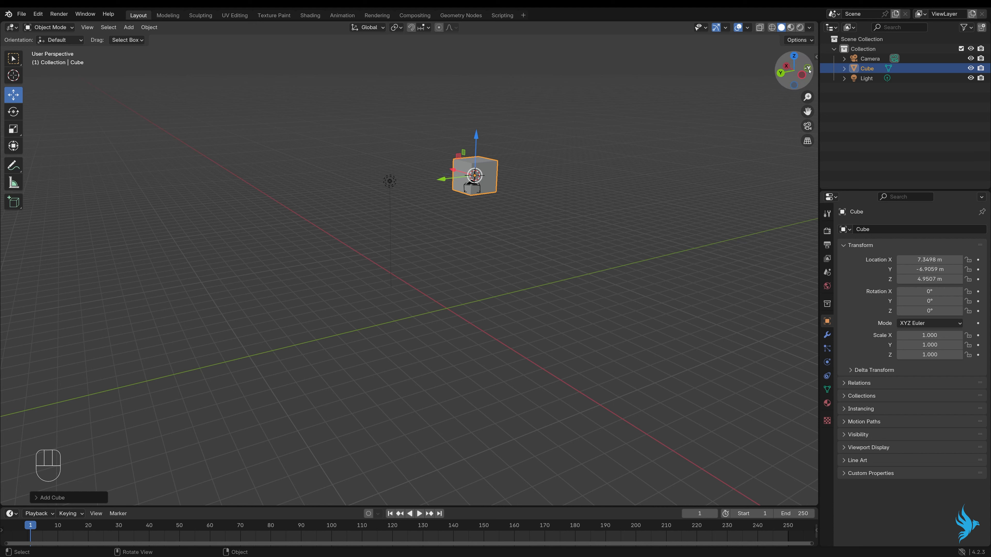
left_click(738, 28)
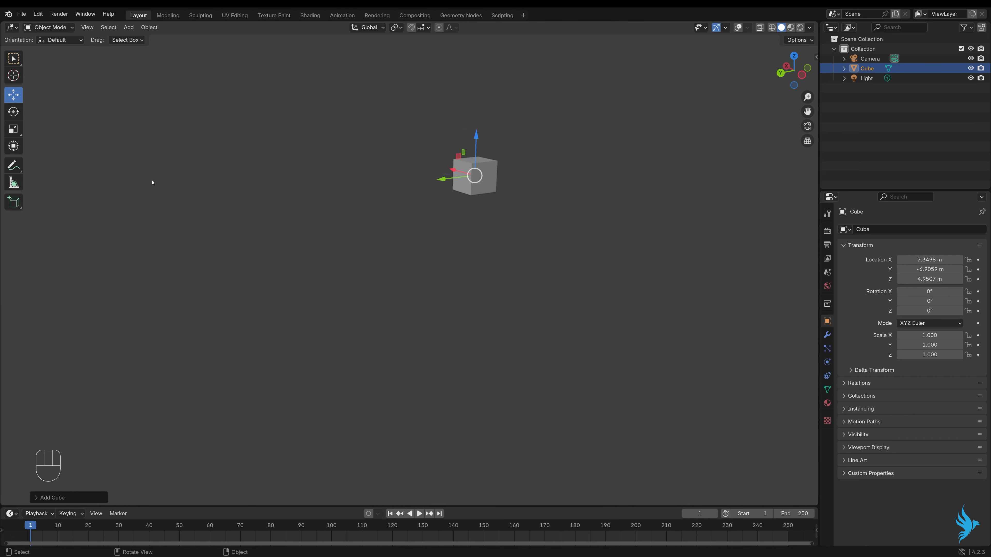
key("shift+alt+z")
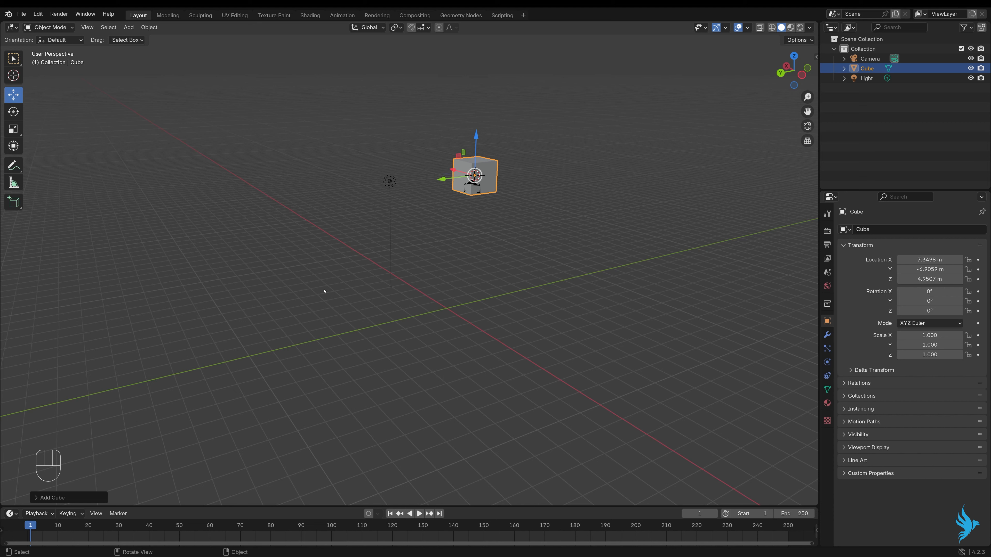
Add a plane mesh at the 3D cursor.
left_click(128, 26)
mouse_move(134, 38)
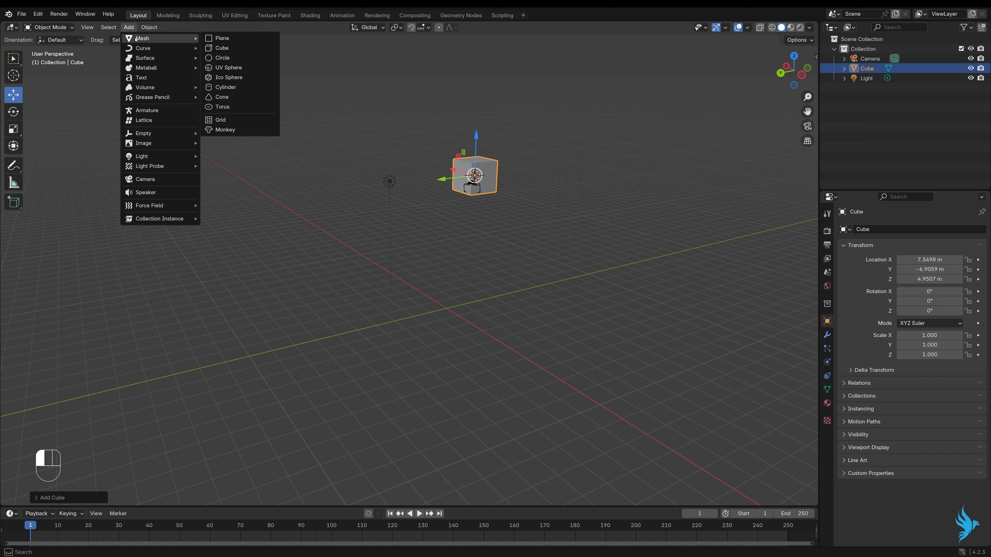
left_click(221, 38)
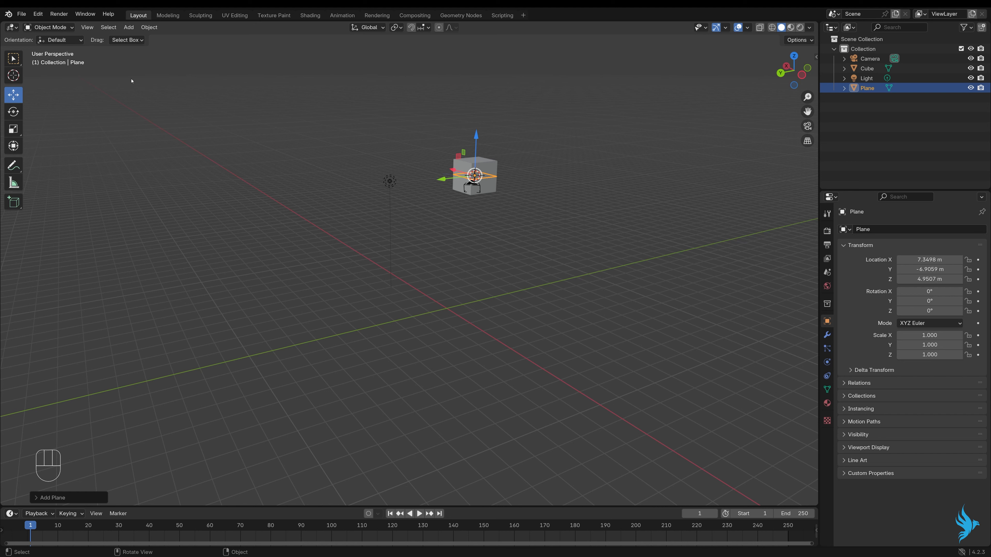
Scale the plane uniformly by a factor of 10.5.
key("shift+space")
key("s")
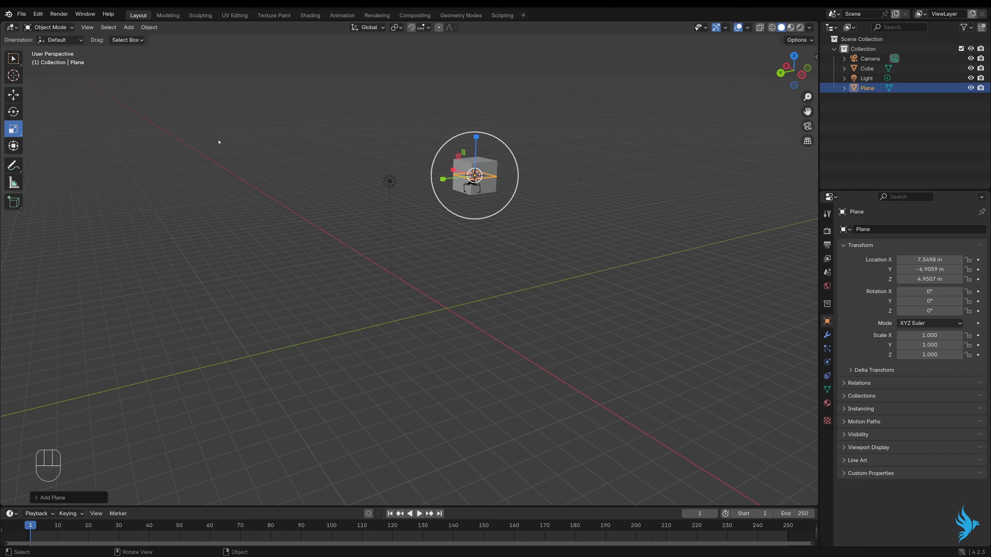
type("s10.5")
key("Return")
middle_click_drag(218, 143, 383, 207)
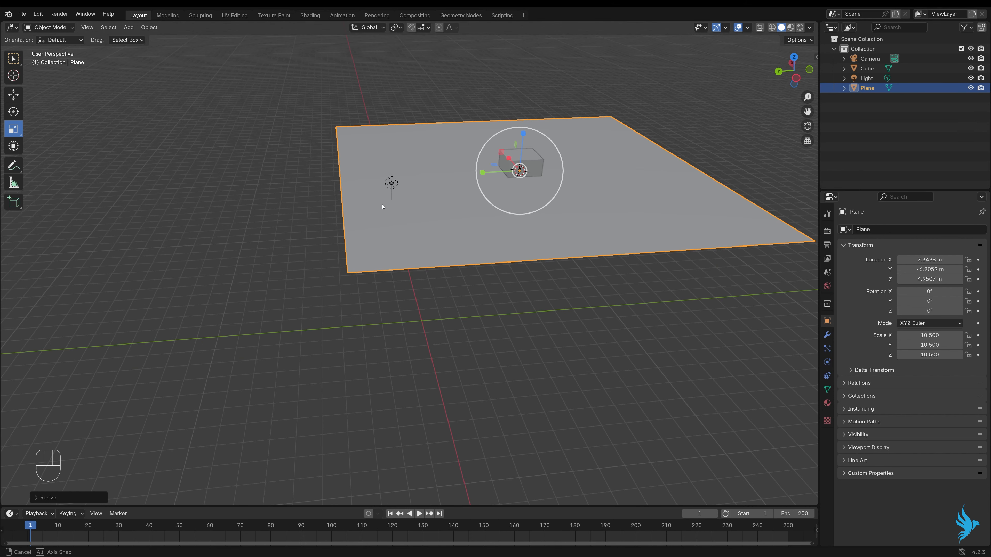
Place the 3D cursor on the surface of the plane with the Cursor tool and Surface Project enabled.
key("shift+space")
key("space")
middle_click_drag(382, 207, 369, 272)
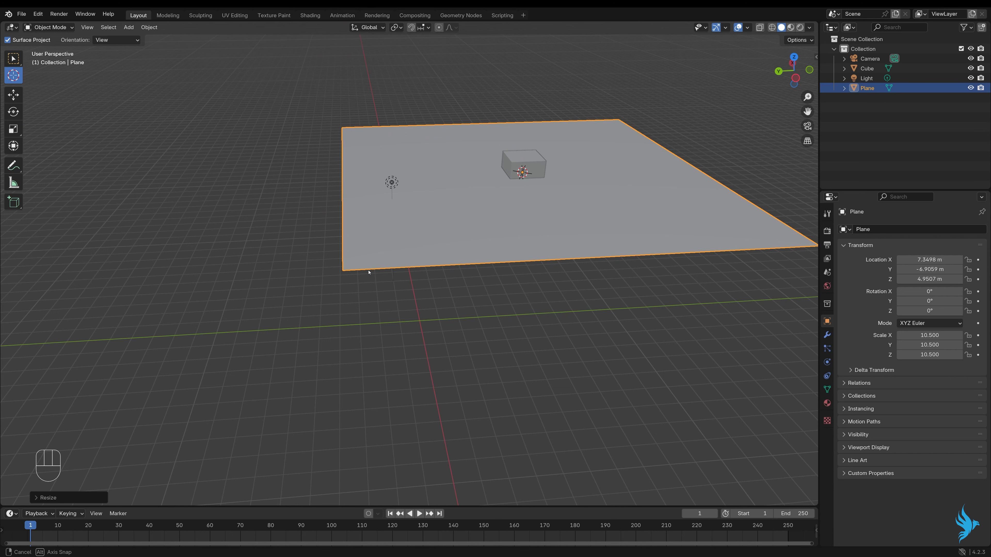
middle_click_drag(369, 272, 552, 310)
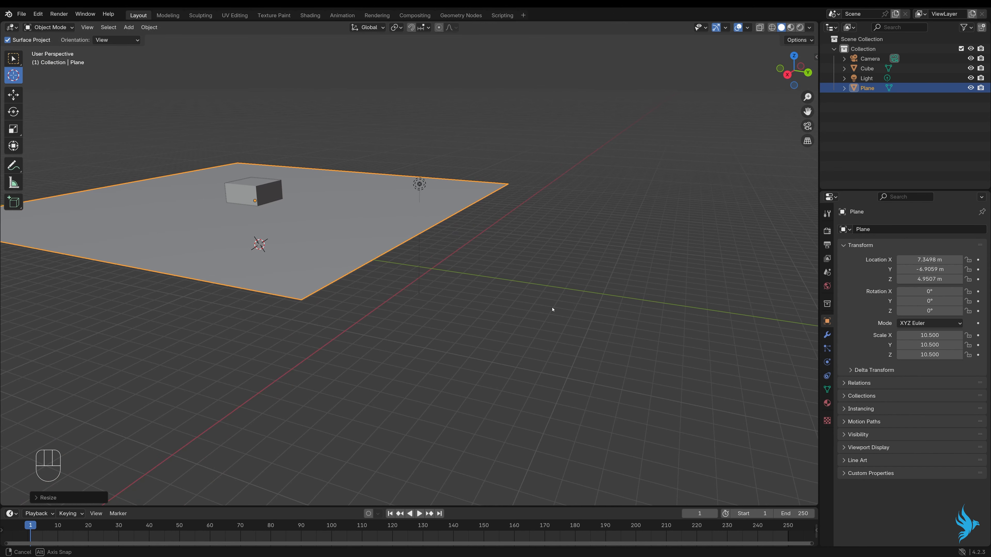
middle_click_drag(552, 309, 546, 283)
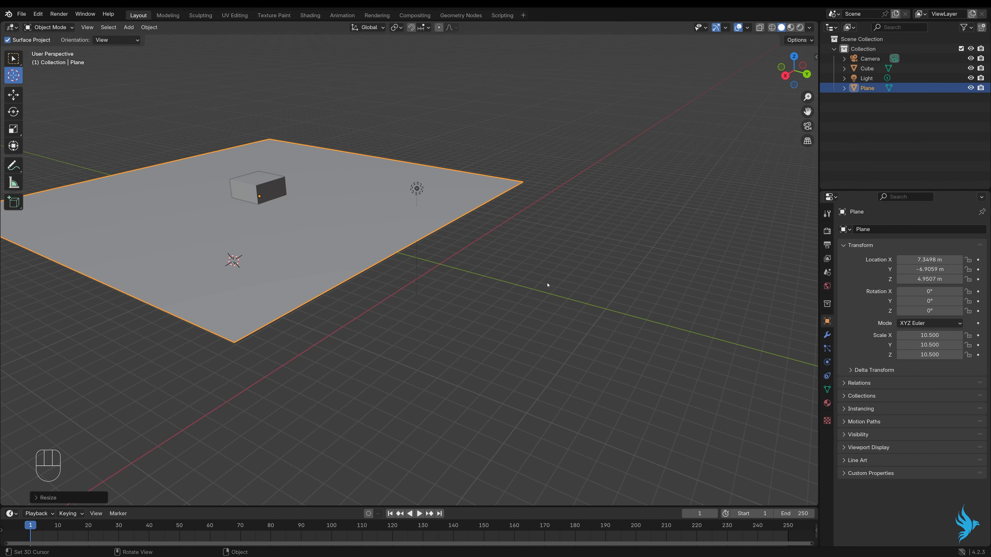
Move the 3D cursor off the plane into the empty space beside it and check its position from several angles.
left_click(553, 278)
middle_click_drag(553, 277, 364, 254)
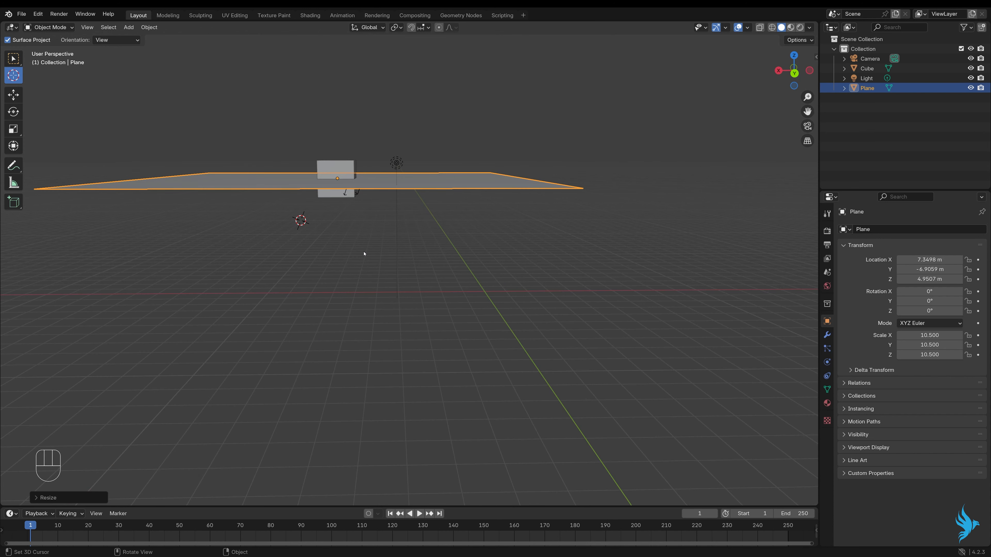
middle_click_drag(364, 254, 449, 253)
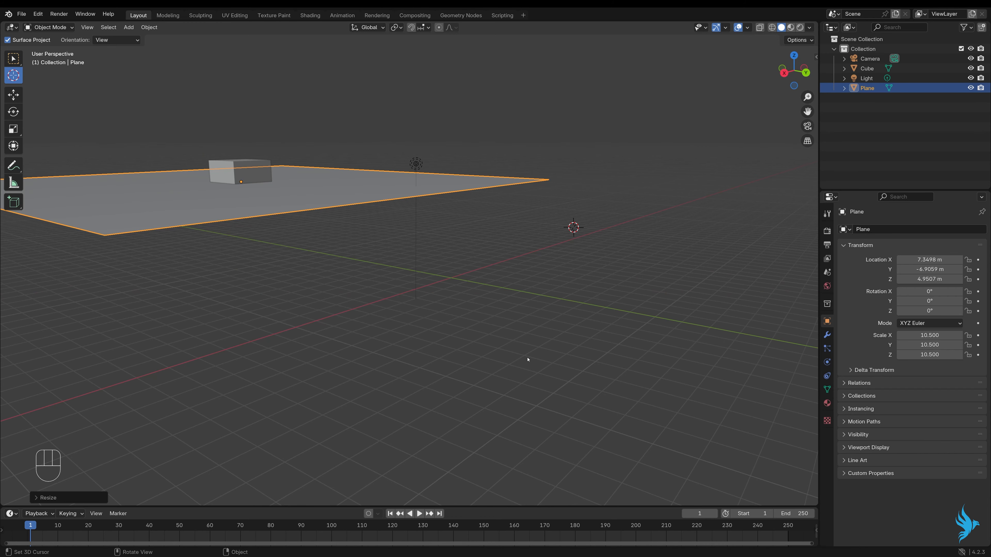
middle_click_drag(528, 360, 555, 381)
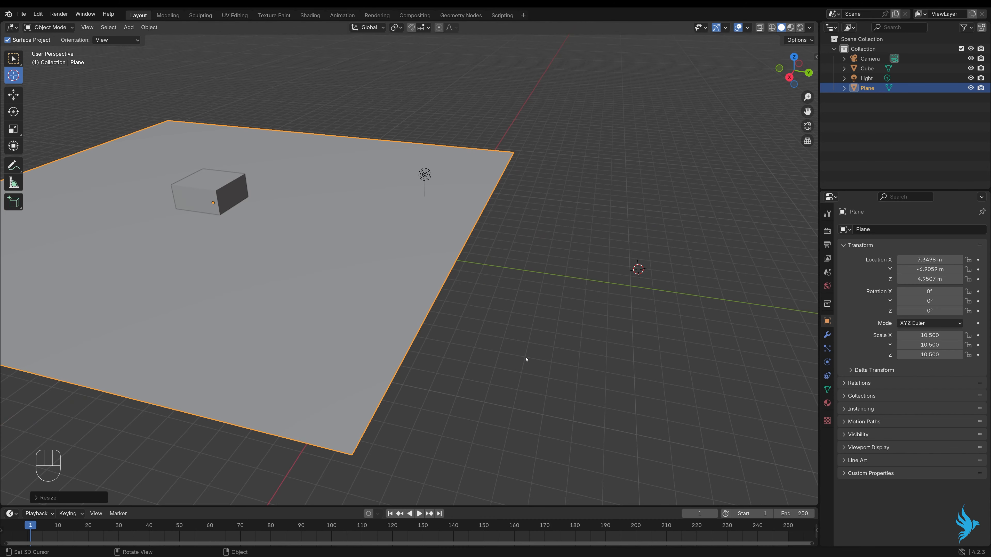
middle_click_drag(526, 358, 339, 221)
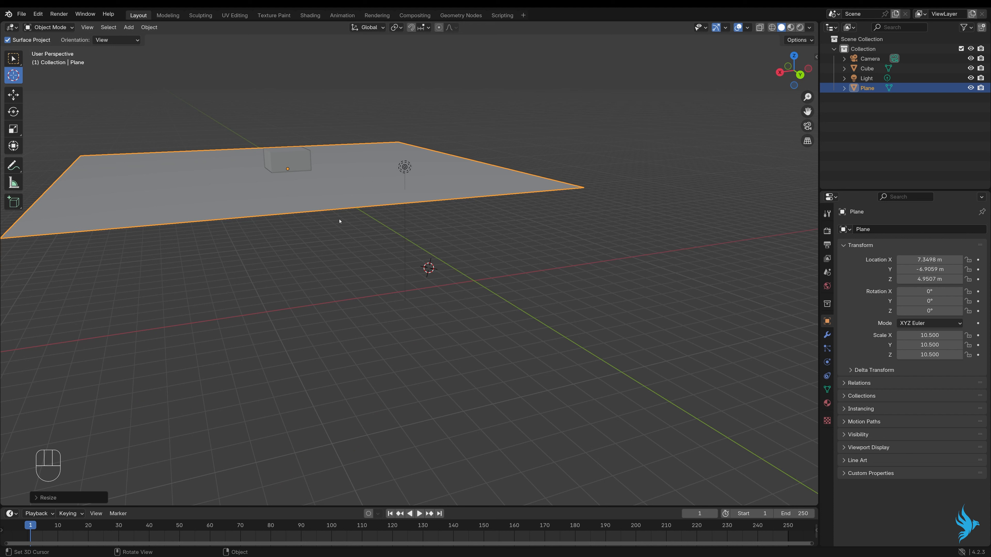
key("w")
middle_click_drag(473, 282, 475, 355)
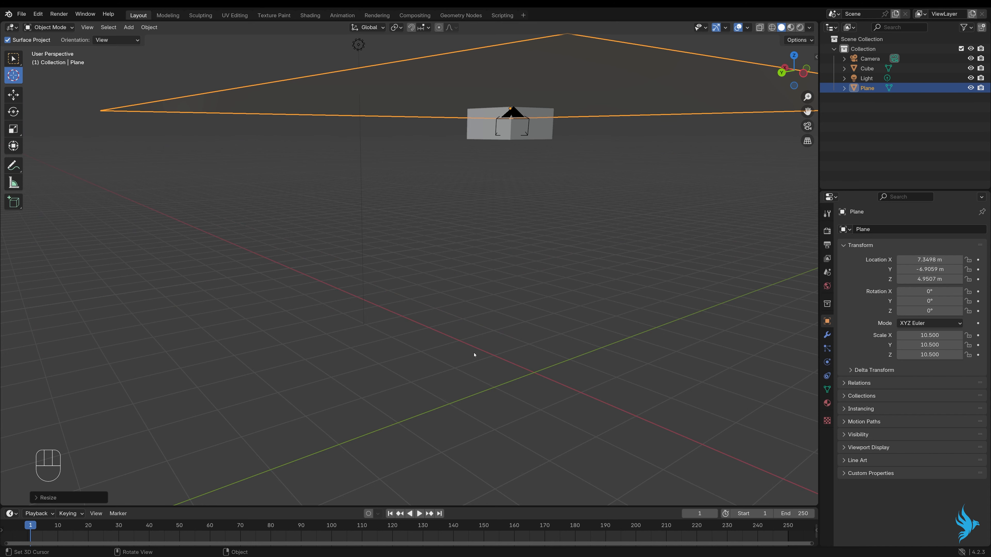
middle_click_drag(474, 355, 387, 313)
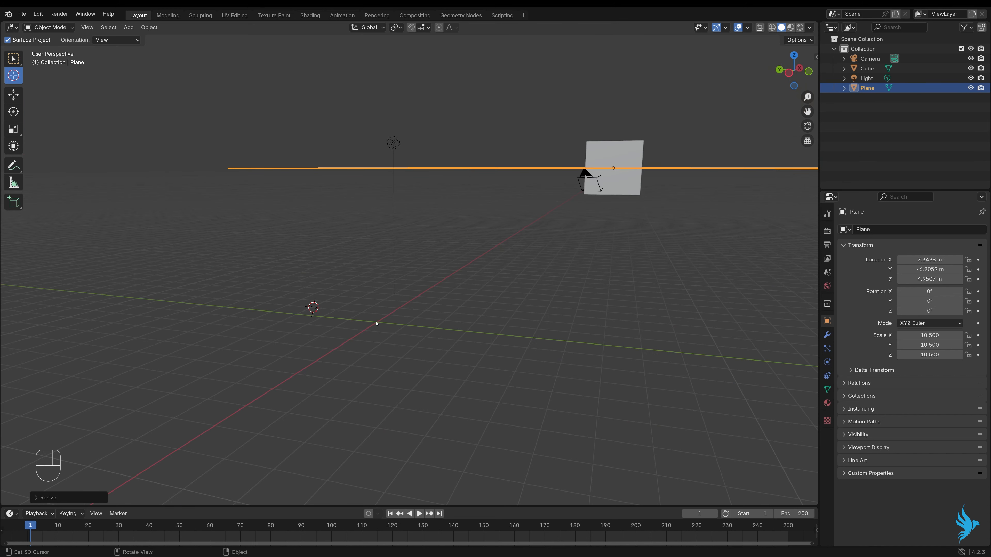
Place the 3D cursor on the plane's surface, between the light and the plane's nearest corner.
middle_click_drag(376, 323, 532, 330)
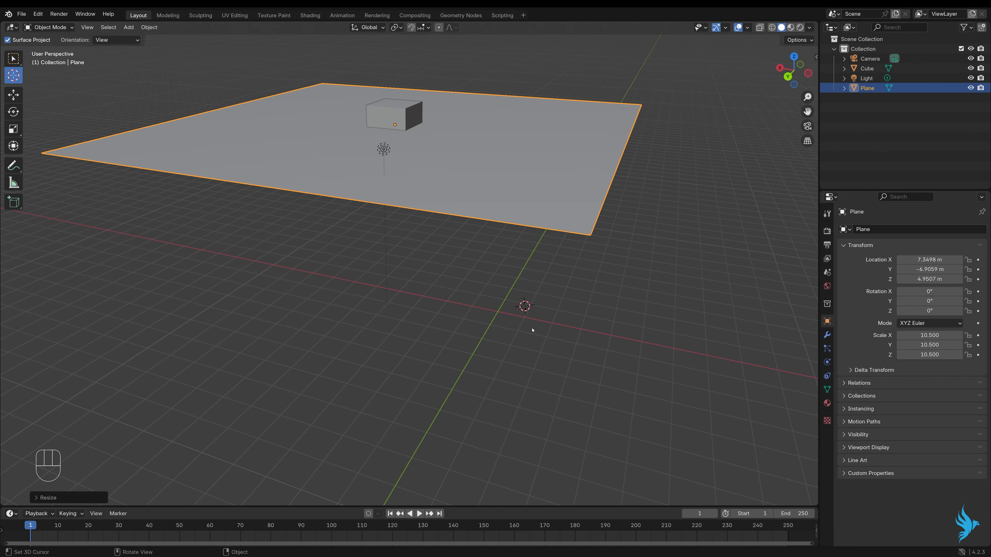
middle_click_drag(532, 330, 425, 309, "shift")
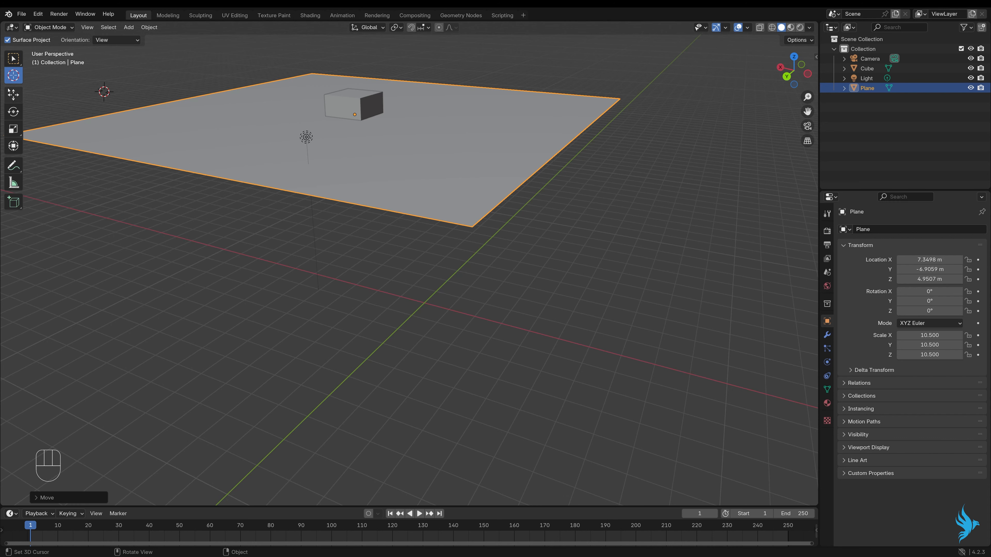
left_click(429, 187)
middle_click_drag(428, 187, 451, 223)
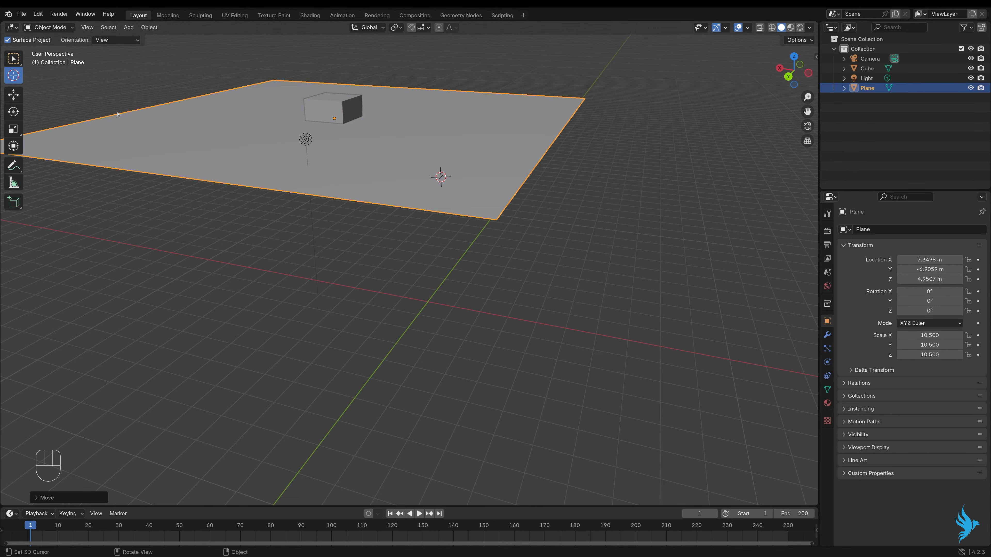
key("ctrl")
key("ctrl+z")
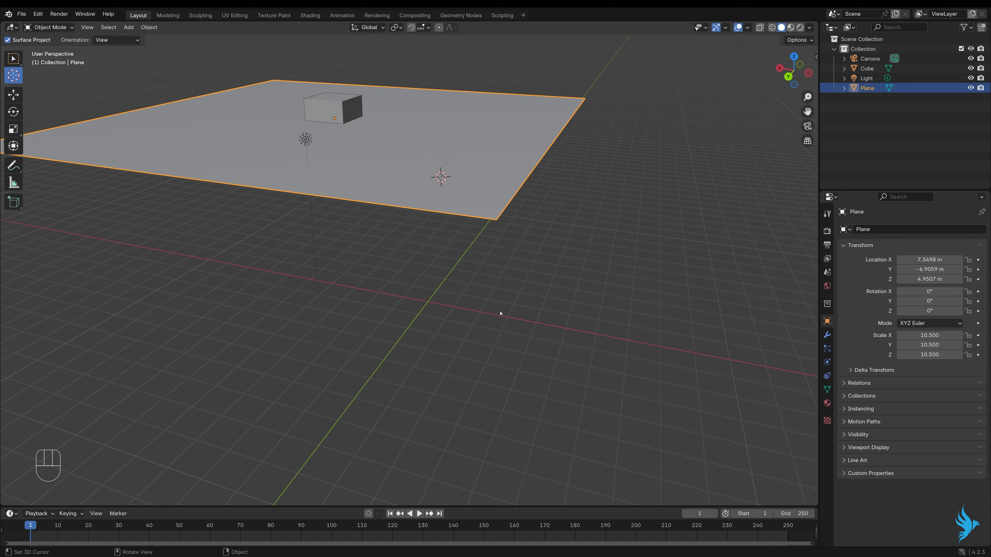
Snap the 3D cursor to the world origin and view it from another angle.
key("shift+s")
key("shift+s")
key("shift+s")
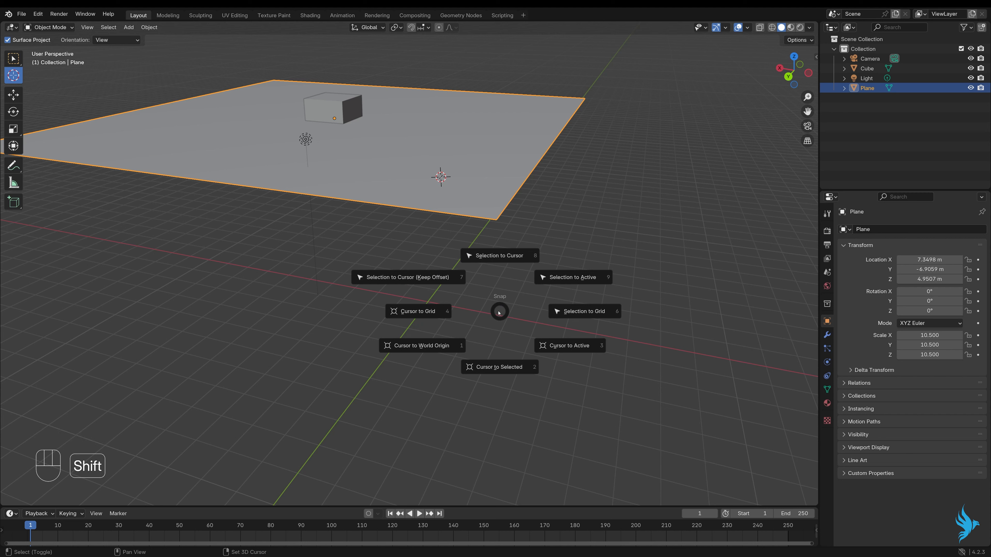
left_click(441, 341)
mouse_move(441, 328)
middle_mouse_down()
mouse_move(449, 314)
mouse_move(420, 308)
mouse_move(460, 324)
middle_mouse_up()
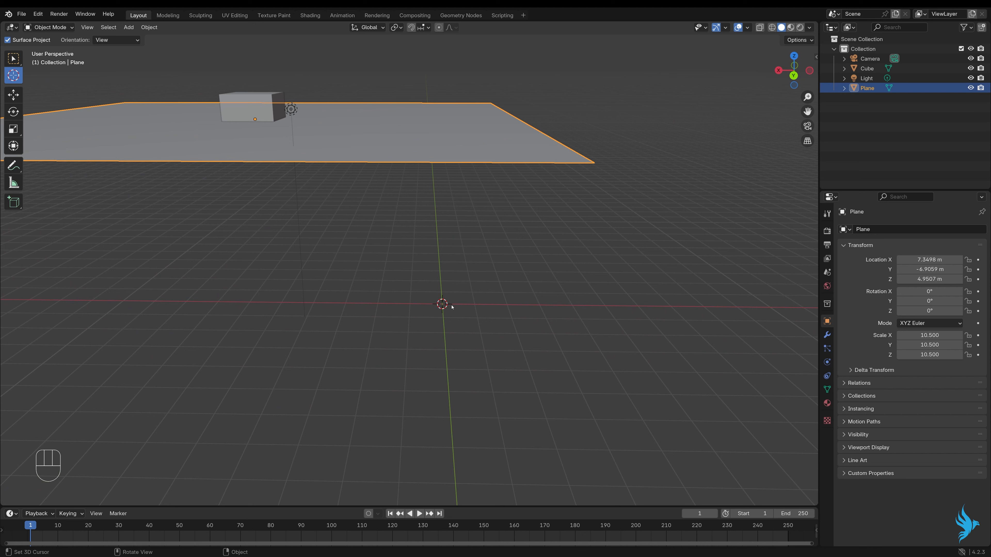
key("shift+s")
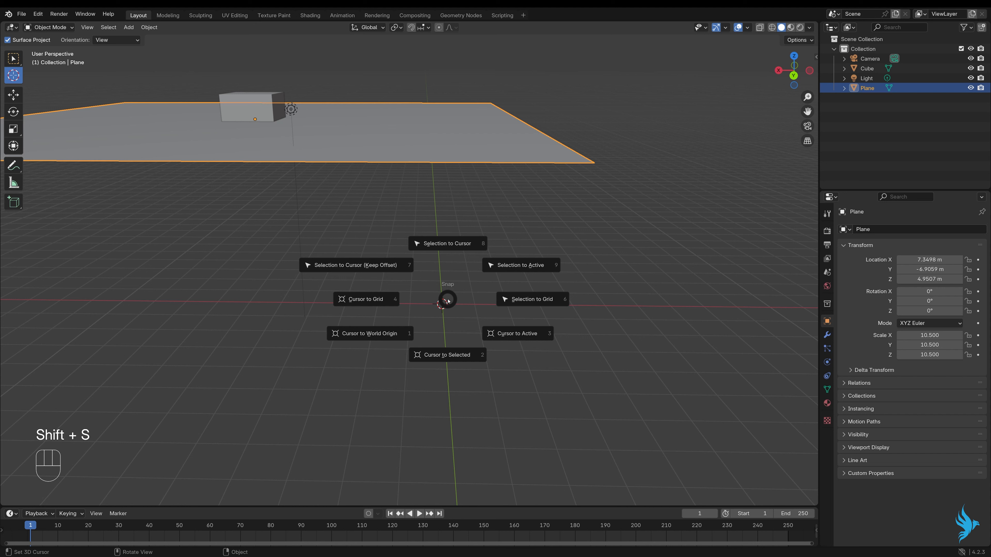
key("Escape")
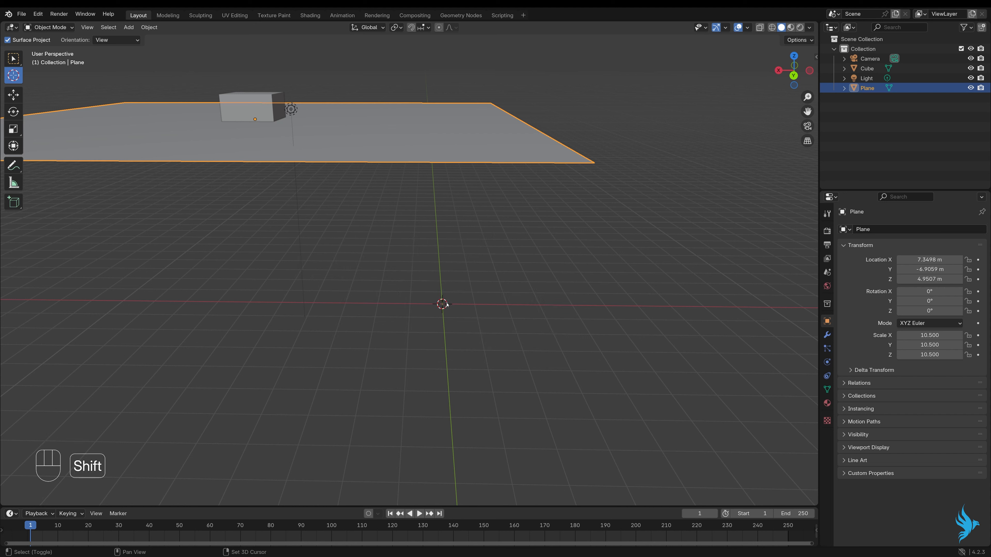
key("shift+s")
key("shift+s")
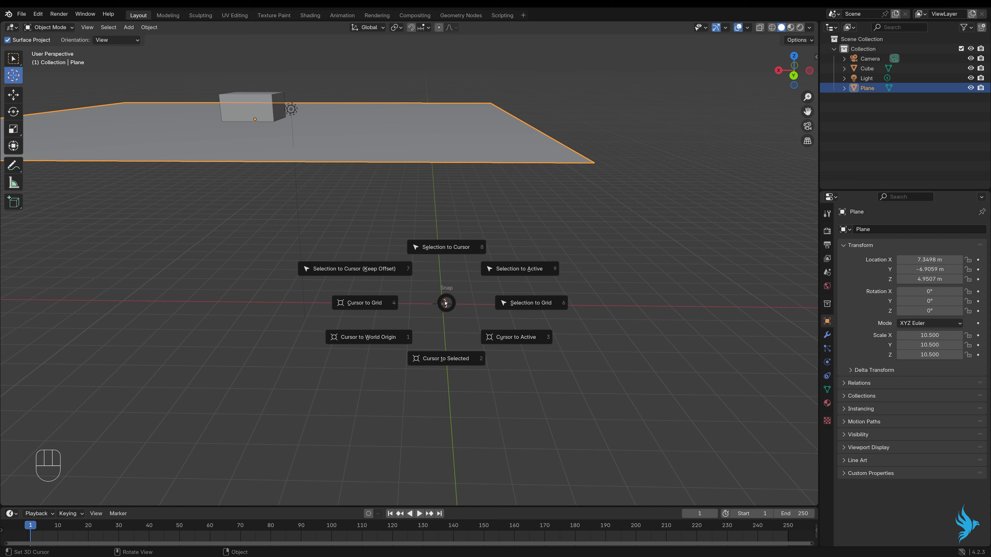
key("Escape")
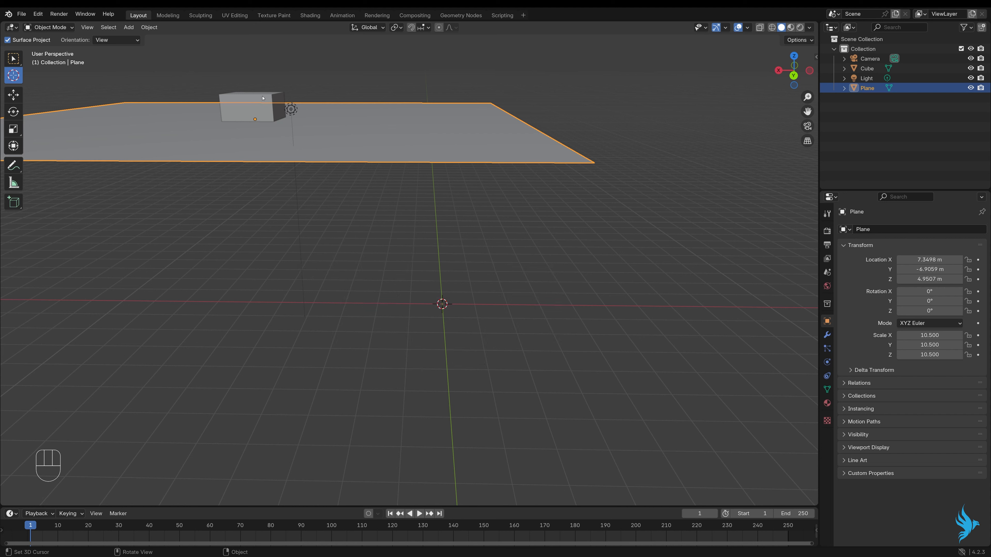
Place the 3D cursor on the cube's front face and select the cube with the Select tool.
left_click(250, 102)
left_click(14, 58)
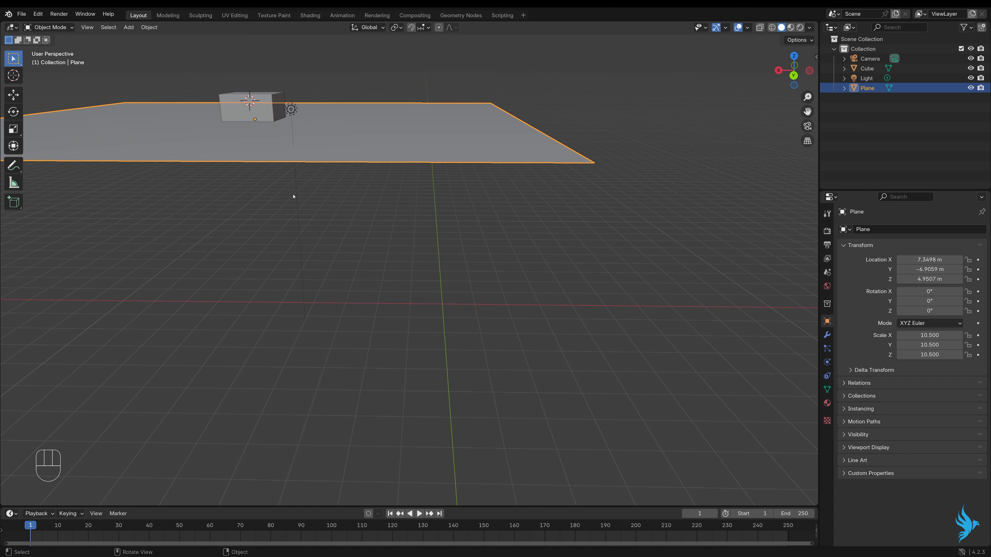
left_click(248, 115)
Return the 3D cursor from the cube to the world origin using Cursor to World Origin.
key("shift")
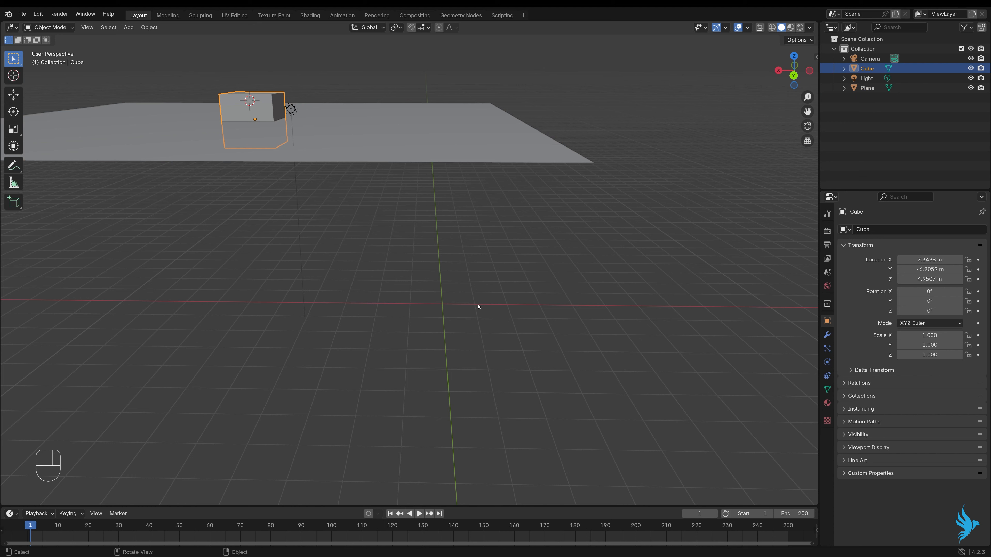
key("shift+s")
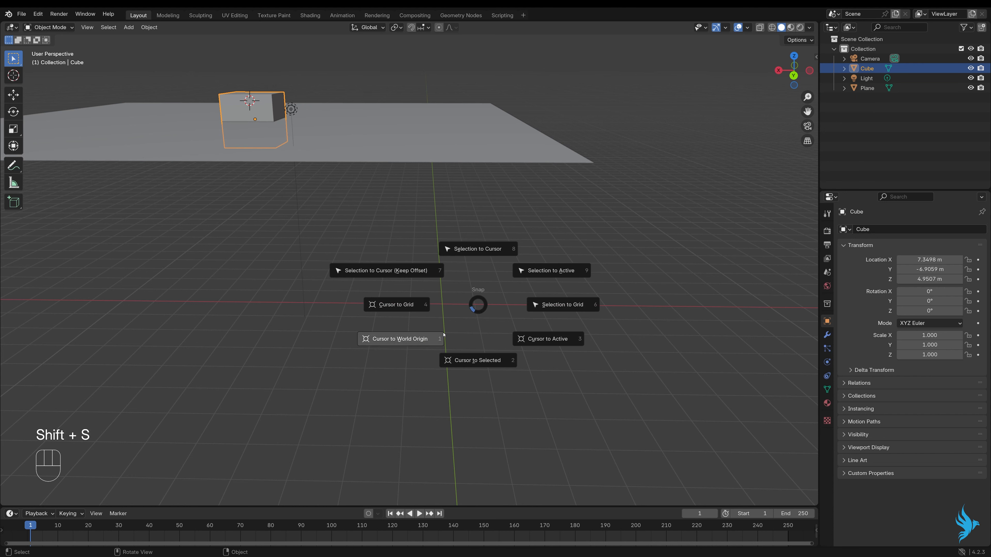
left_click(444, 335)
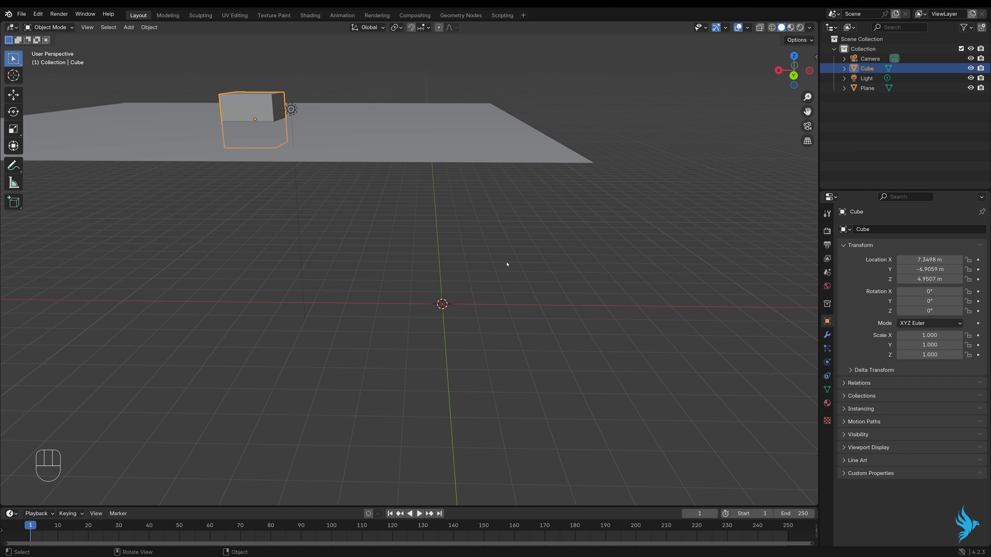
Try the Selection to Active snap on the selected cube.
key("shift")
key("shift+s")
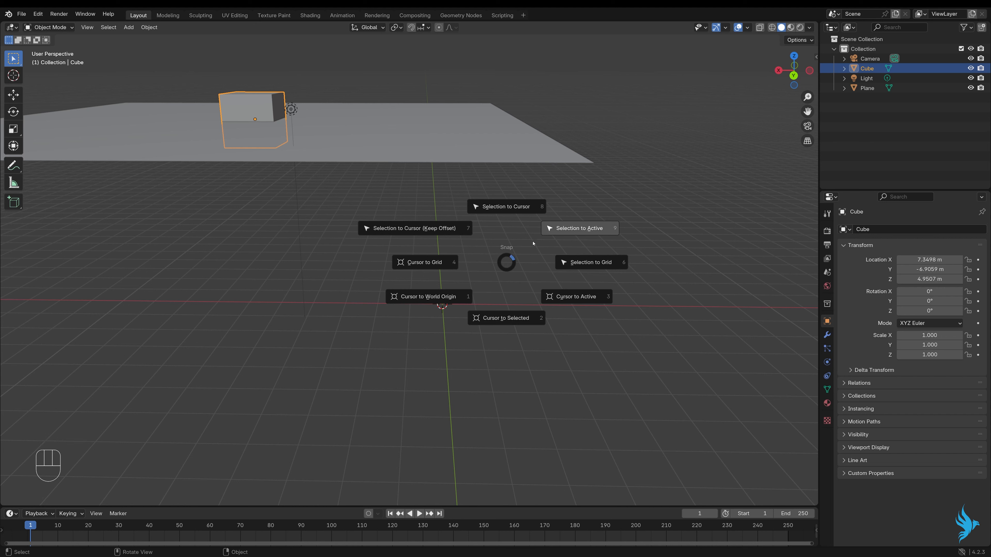
left_click(578, 232)
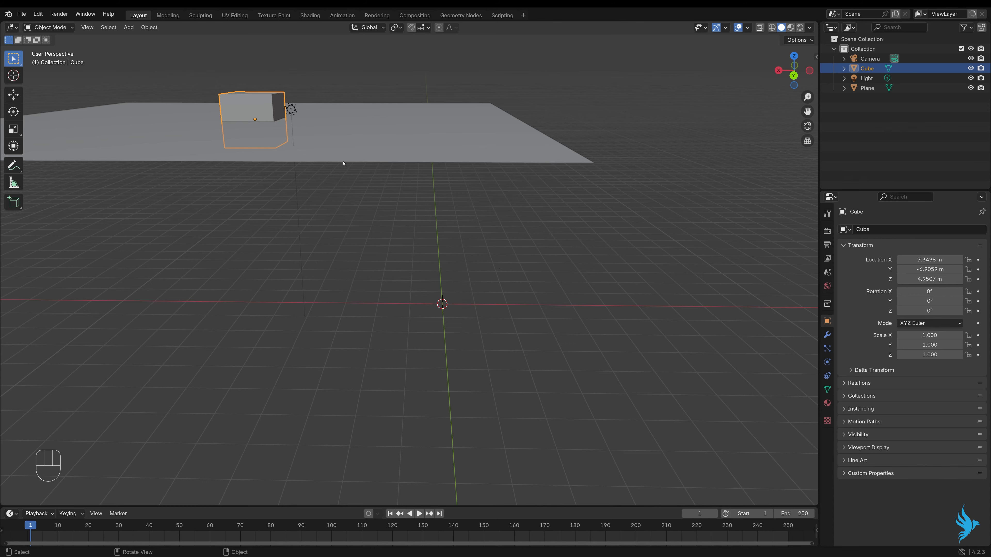
Snap the 3D cursor to the selected cube using Cursor to Selected.
middle_click_drag(343, 161, 372, 178)
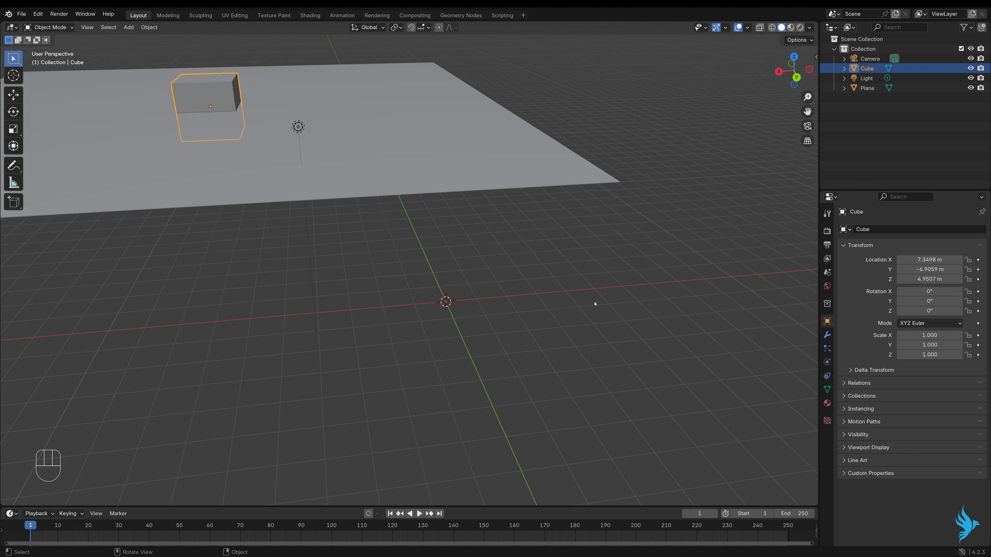
key("shift+s")
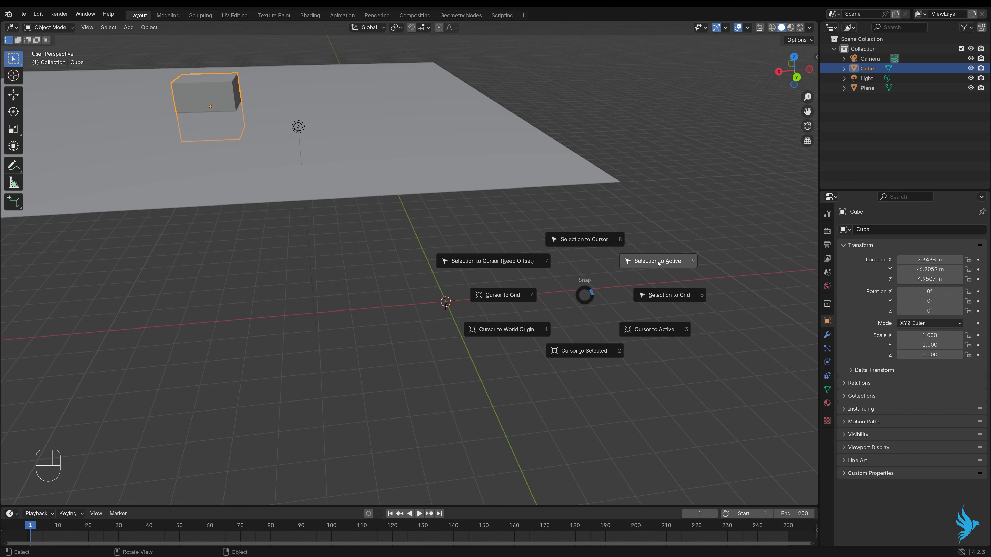
left_click(582, 351)
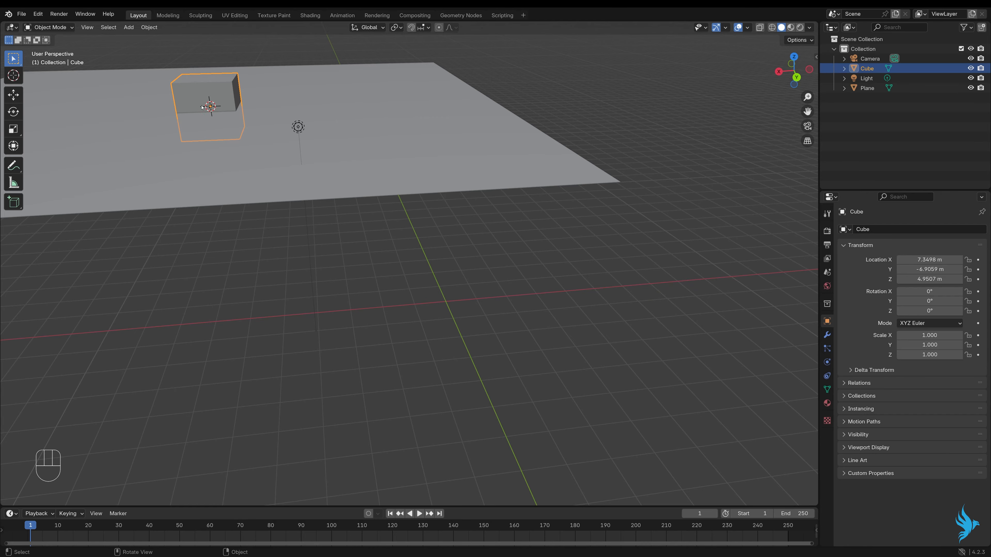
Select the light and snap the 3D cursor to it using Cursor to Selected.
middle_click_drag(202, 108, 276, 126)
scroll(253, 312, "down", 3)
middle_click_drag(250, 330, 350, 312, "shift")
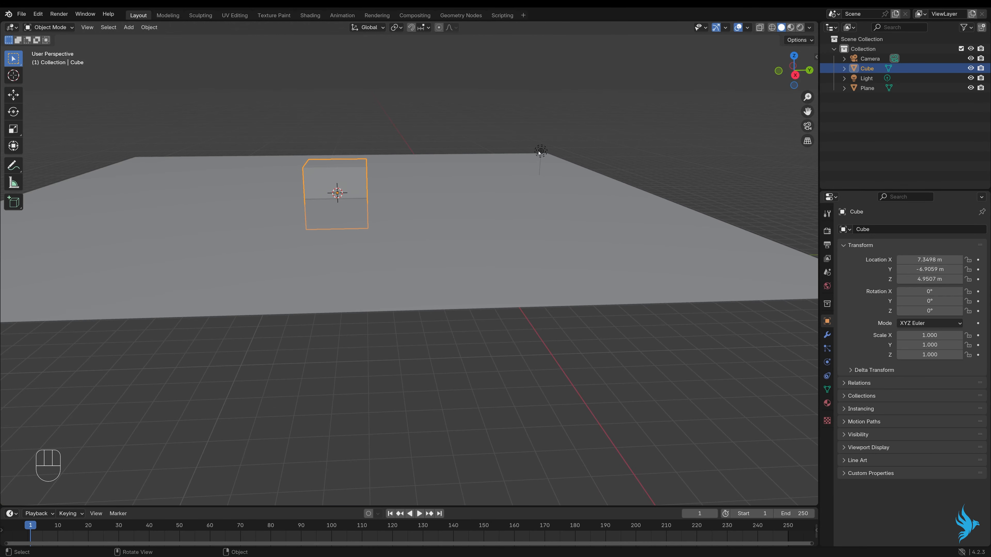
left_click(540, 151)
middle_click_drag(538, 152, 523, 155)
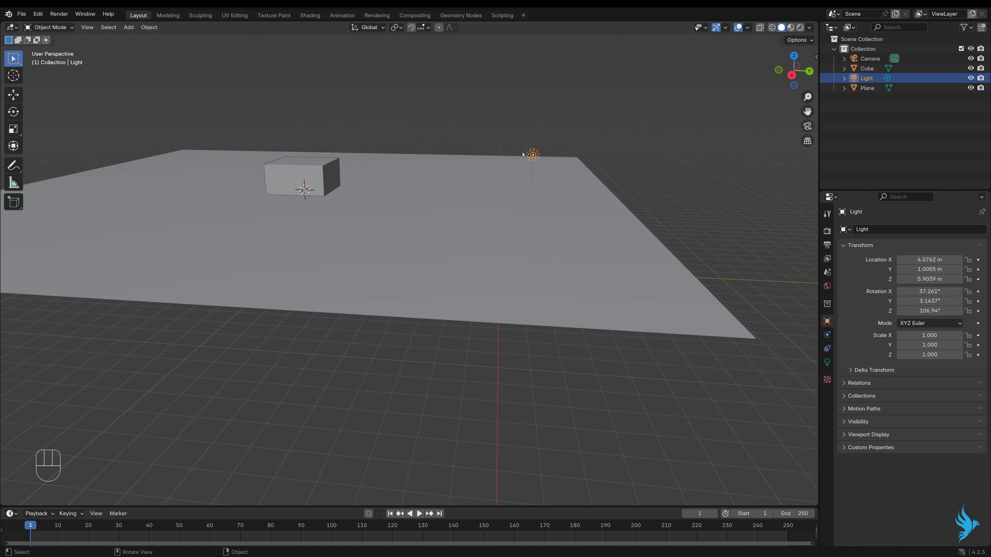
key("shift")
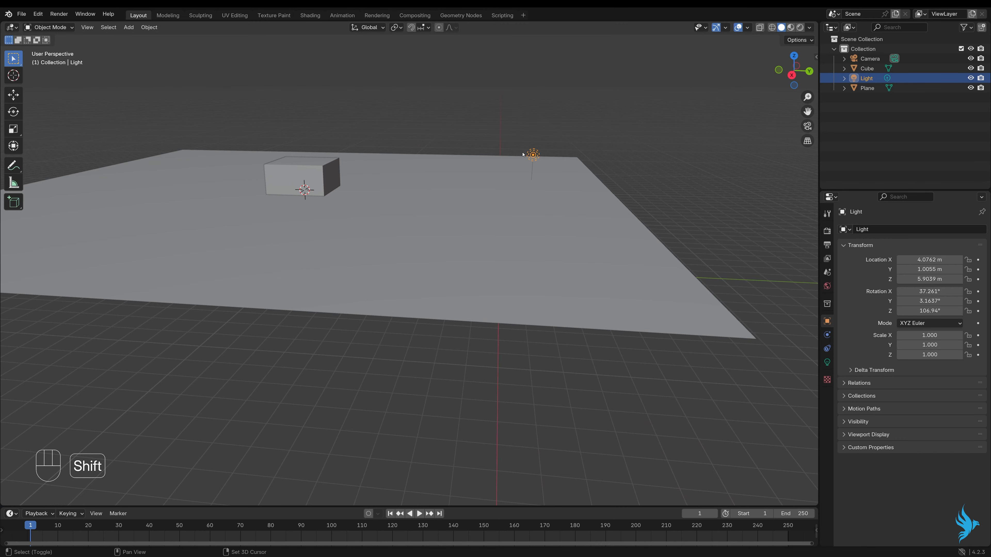
key("shift+s")
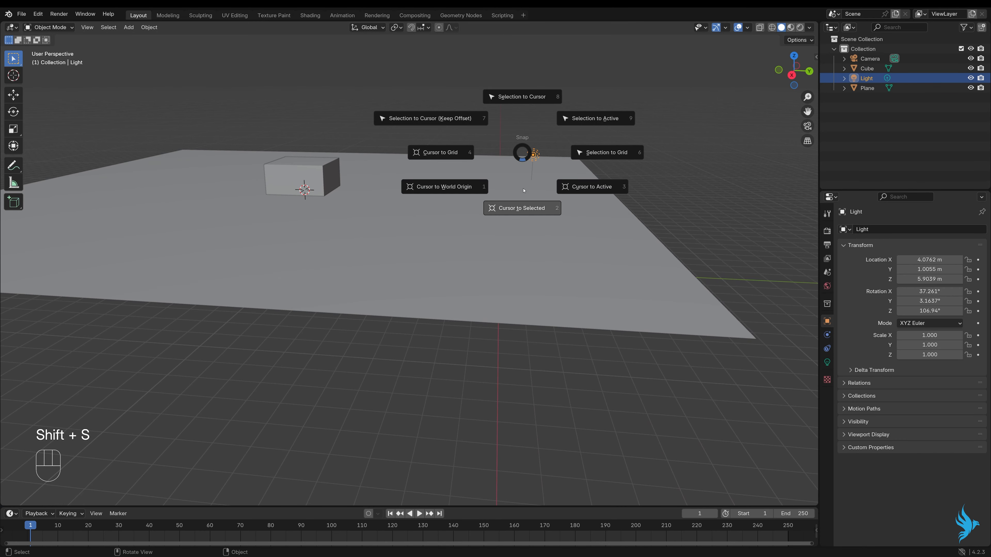
left_click(527, 207)
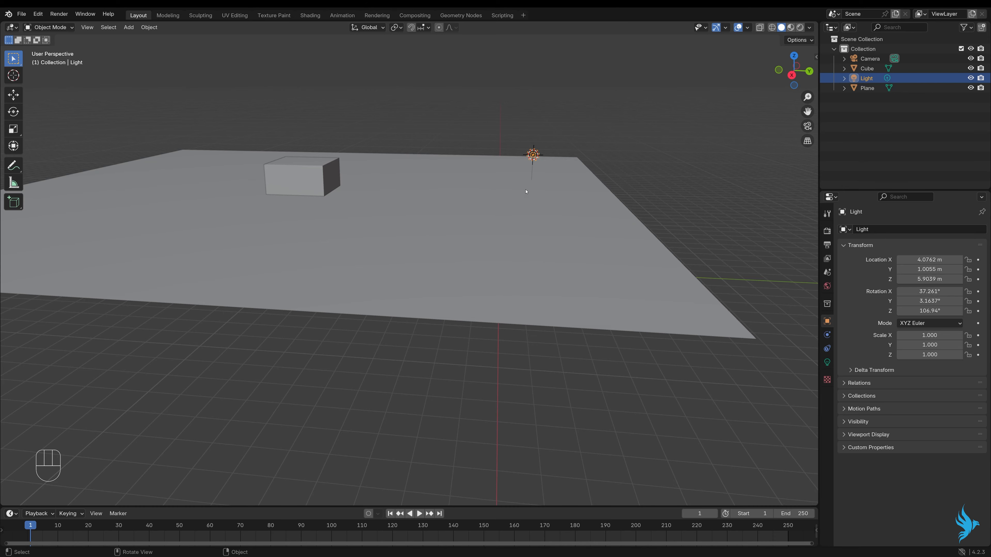
Examine the 3D cursor's position at the light from several angles and distances.
middle_click_drag(526, 207, 453, 250)
scroll(437, 226, "up", 4)
scroll(431, 232, "up", 2)
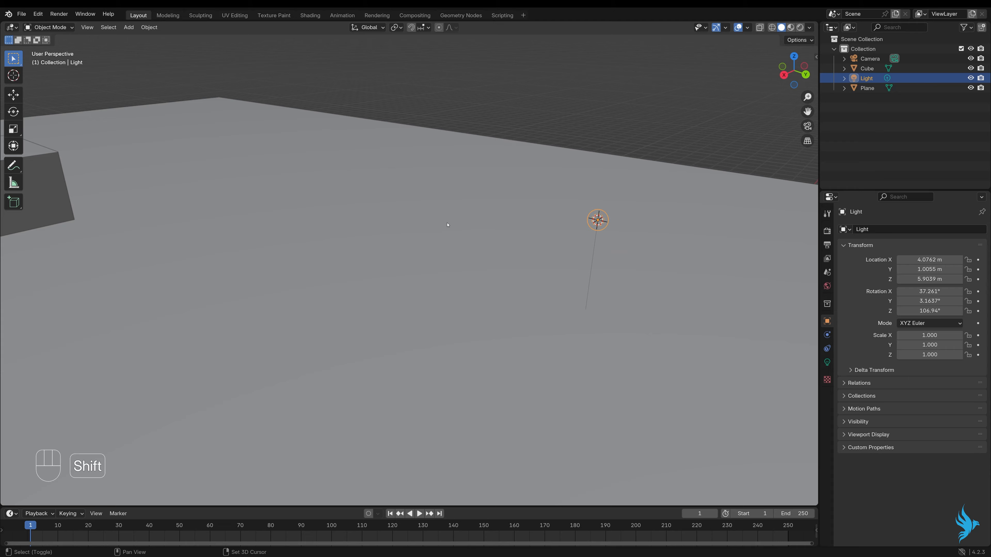
scroll(612, 253, "down", 3)
middle_click_drag(468, 295, 445, 296)
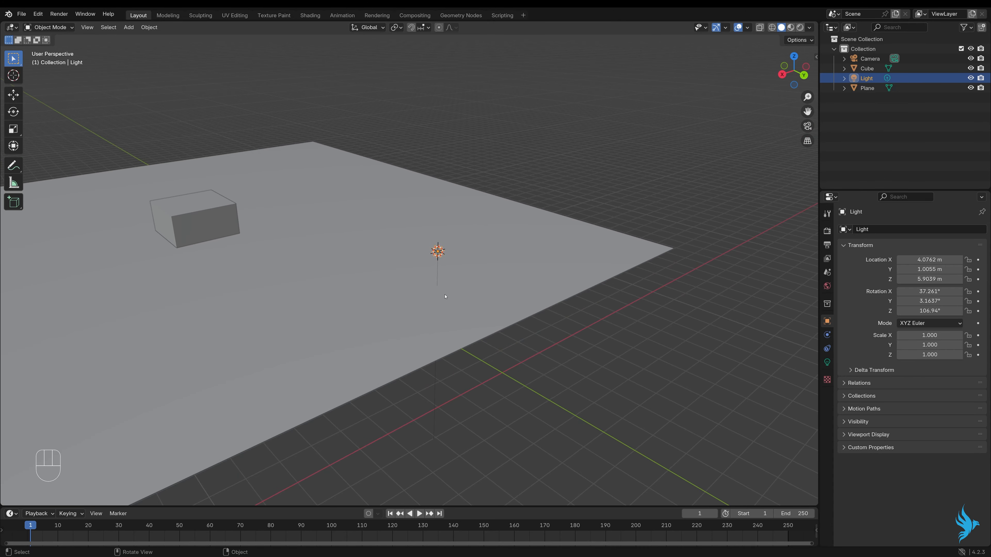
scroll(444, 275, "up", 2)
scroll(507, 302, "down", 5)
middle_click_drag(515, 305, 442, 295)
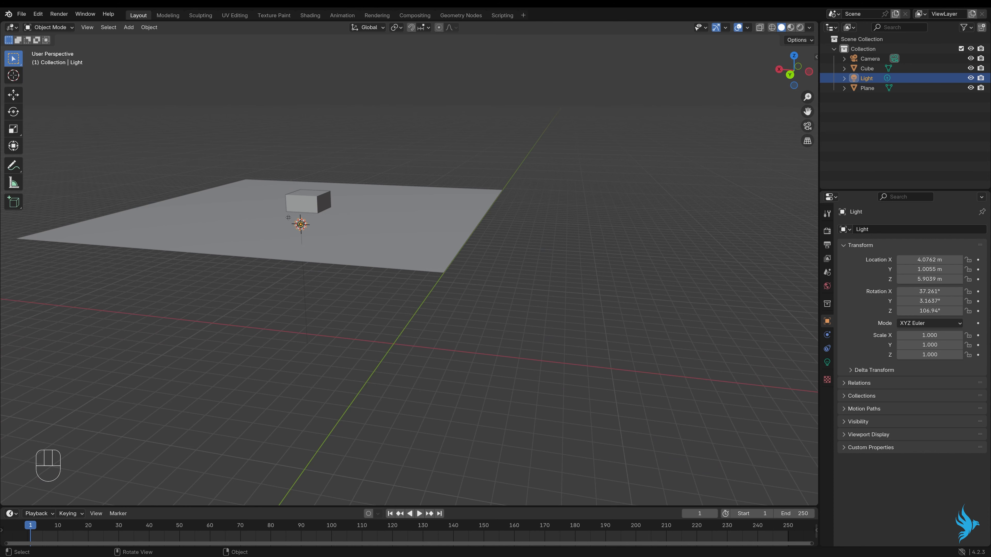
middle_click_drag(300, 248, 367, 261)
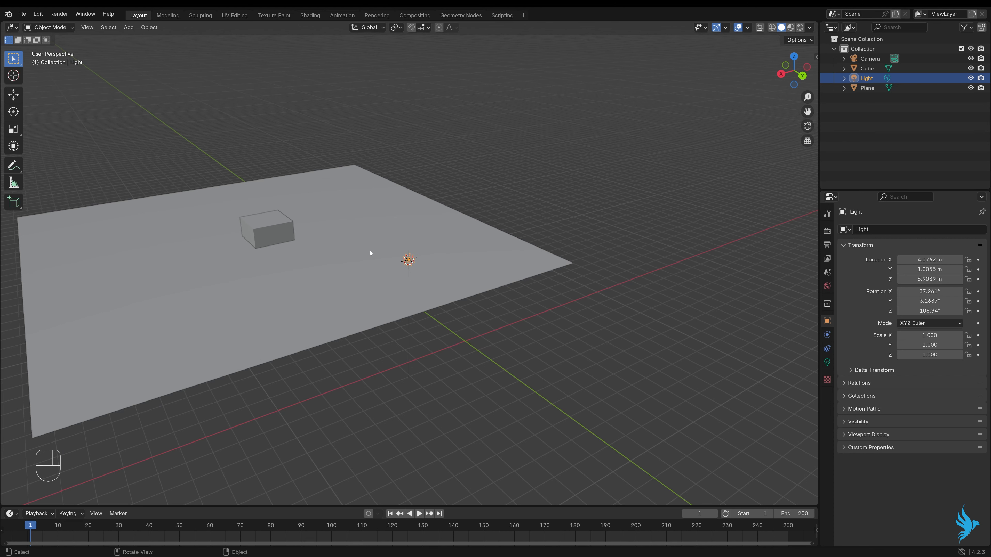
Add a monkey mesh at the 3D cursor on the light and inspect its placement up close.
left_click(129, 27)
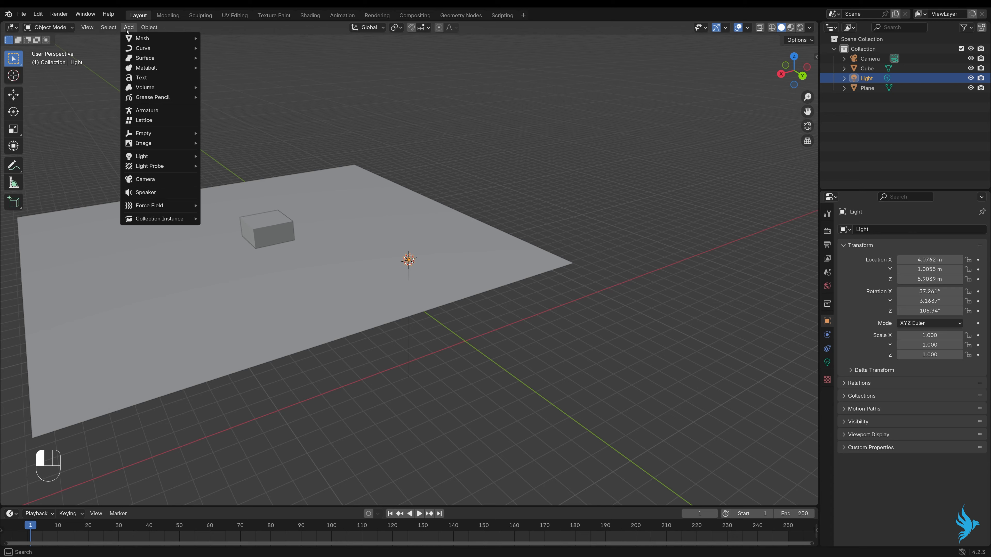
mouse_move(142, 38)
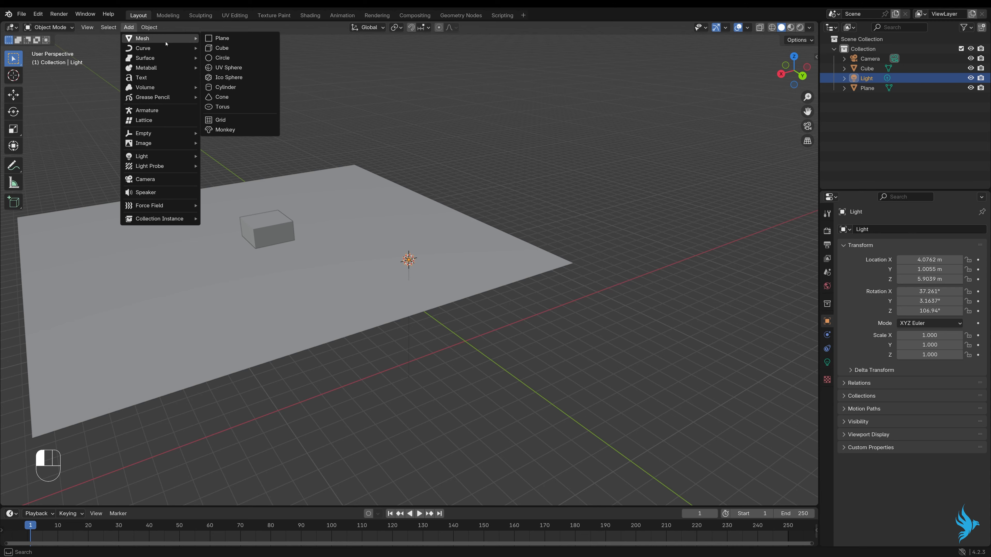
left_click(226, 129)
scroll(429, 269, "up", 5)
middle_click_drag(429, 270, 459, 245)
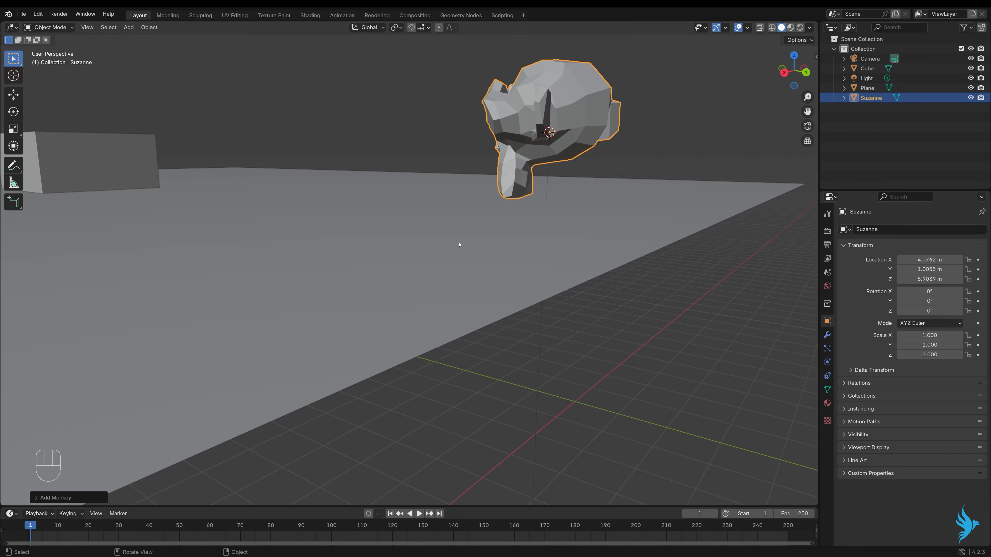
middle_click_drag(571, 162, 533, 164)
Move the 3D cursor from the monkey back to the world origin with the Snap command.
scroll(533, 164, "down", 4)
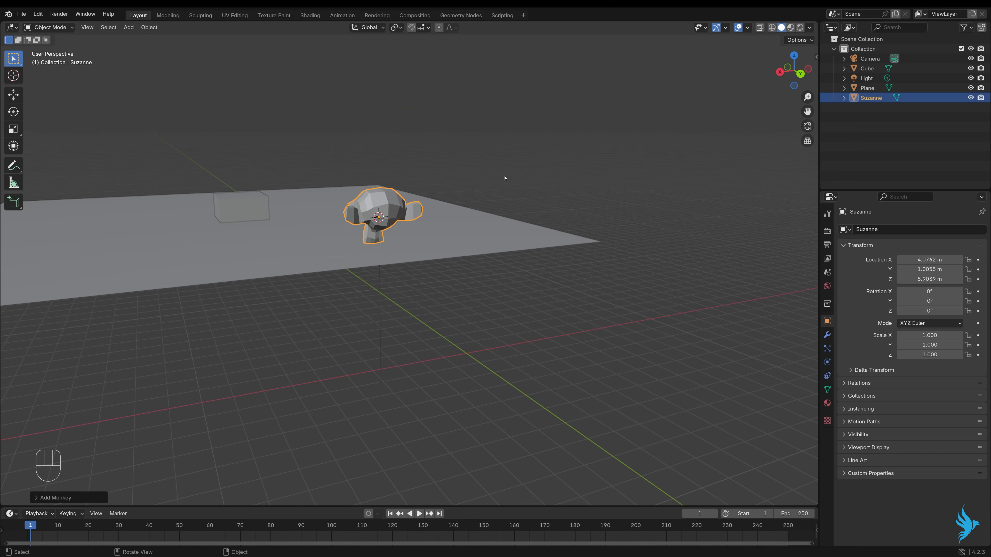
key("shift+s")
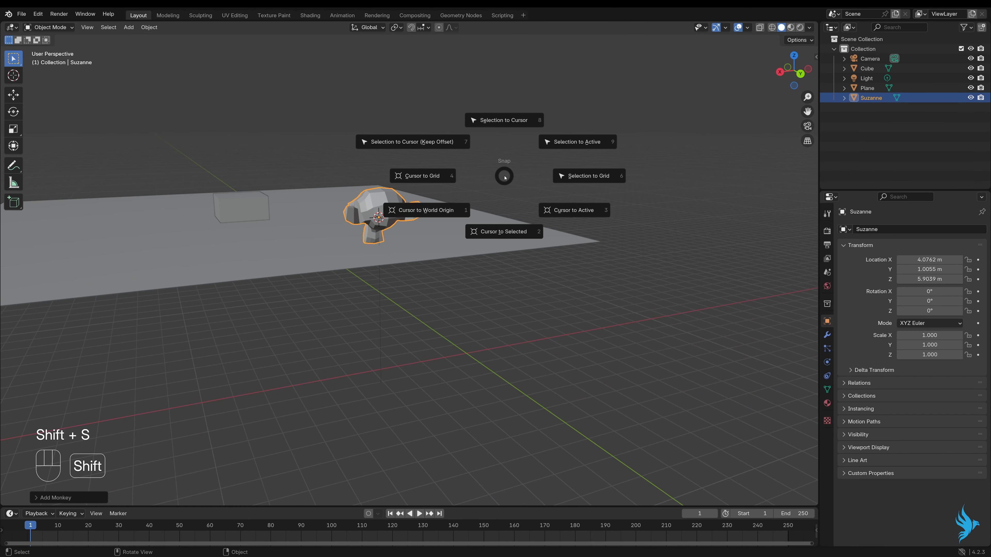
left_click(425, 212)
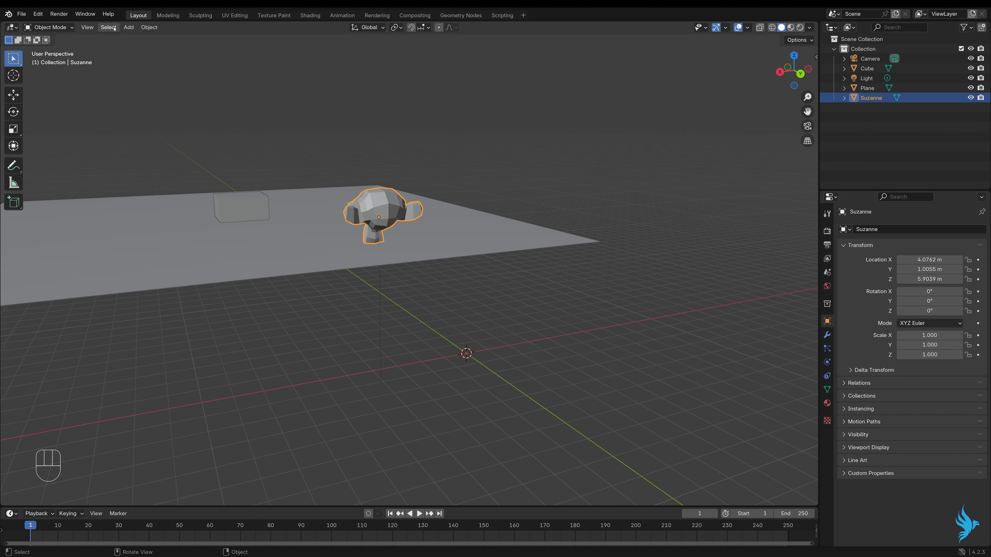
Add a monkey mesh at the 3D cursor on the world origin and inspect where it sits.
left_click(128, 27)
mouse_move(141, 37)
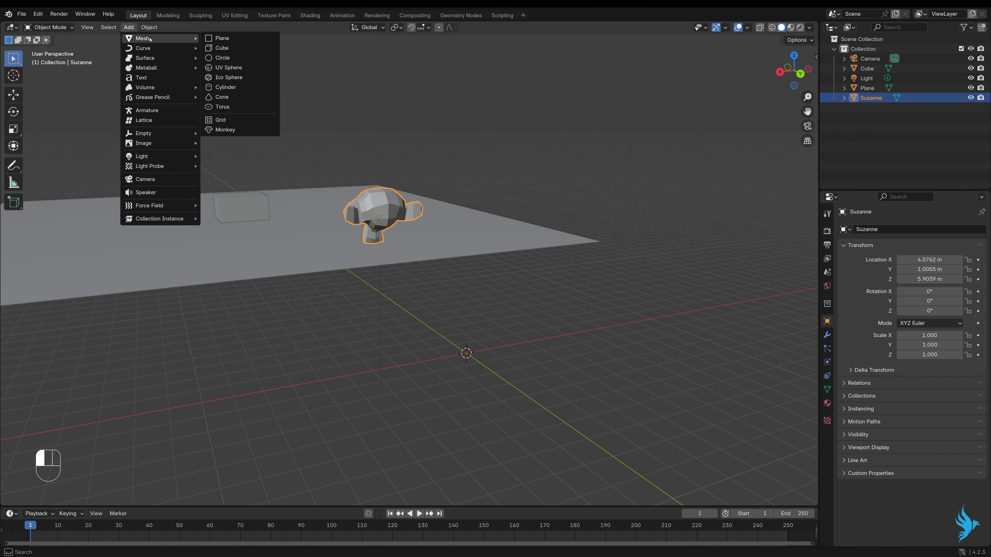
left_click(238, 130)
middle_click_drag(258, 153, 405, 278)
middle_click_drag(423, 344, 370, 355)
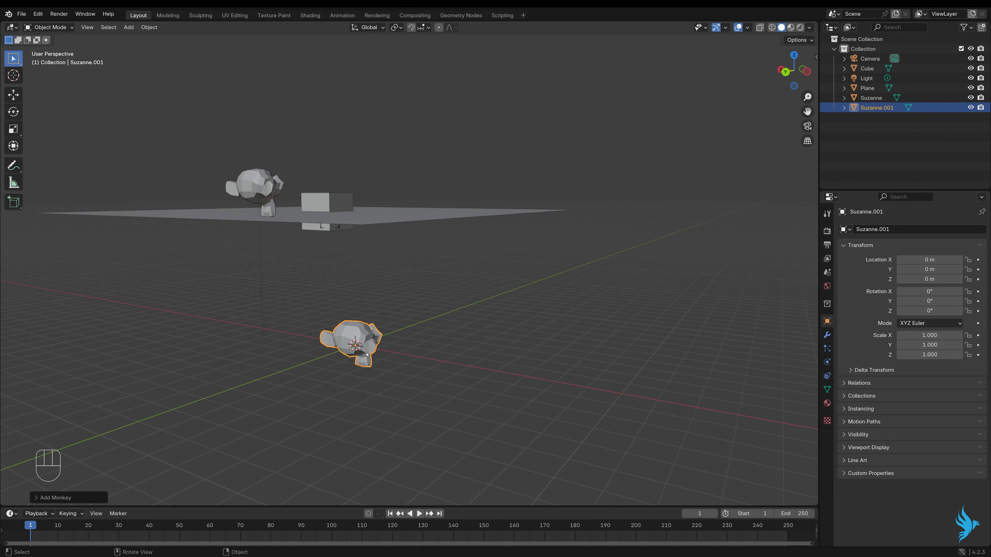
middle_click_drag(426, 181, 427, 382)
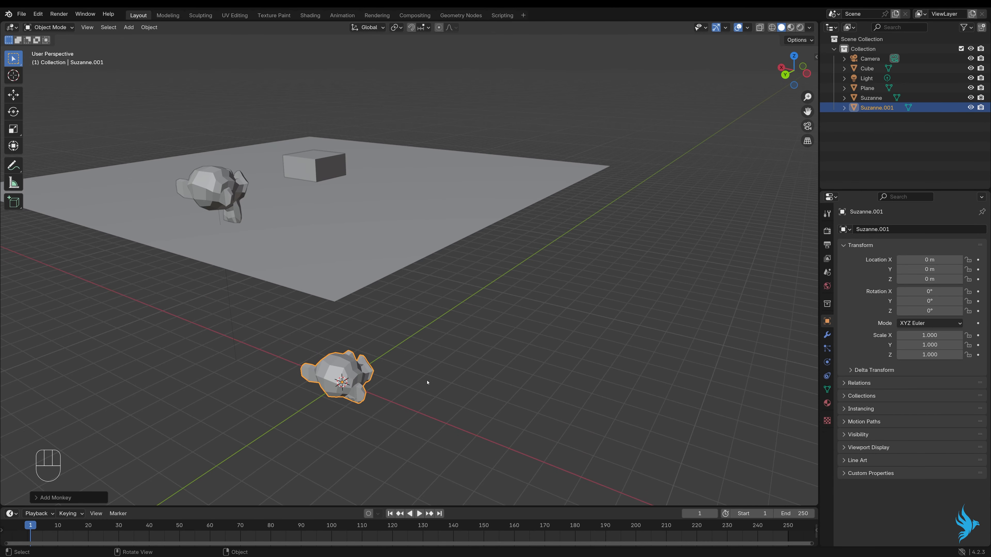
Delete the monkey at the world origin.
left_click(381, 389)
left_click(351, 380)
key("Delete")
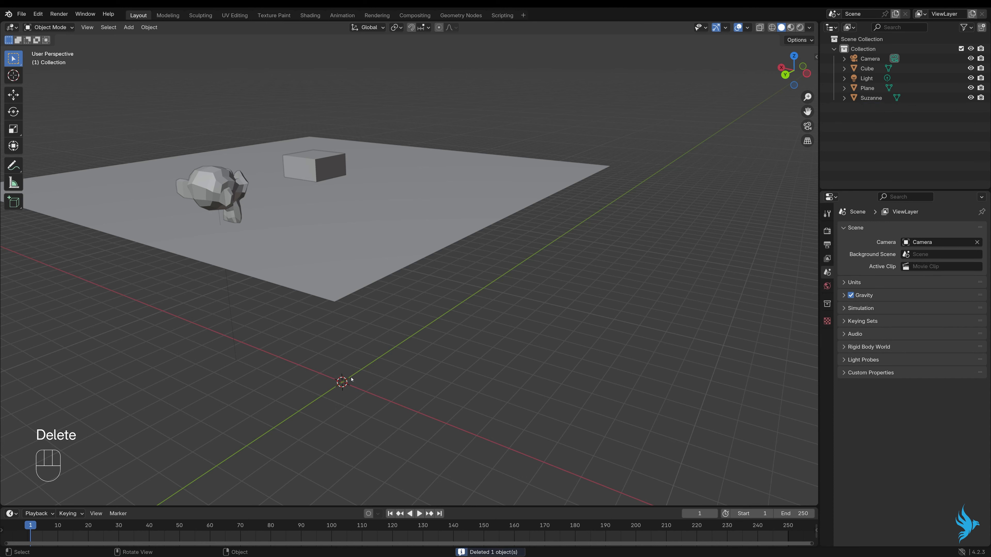
Select the cube and snap it to the 3D cursor at the world origin using Selection to Cursor.
middle_click_drag(352, 321, 378, 321)
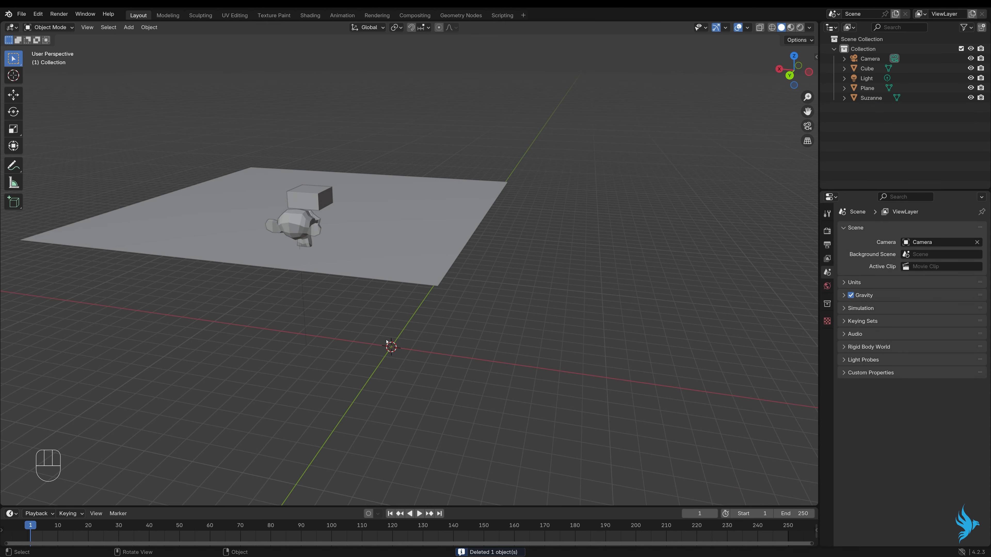
middle_click_drag(355, 289, 312, 227)
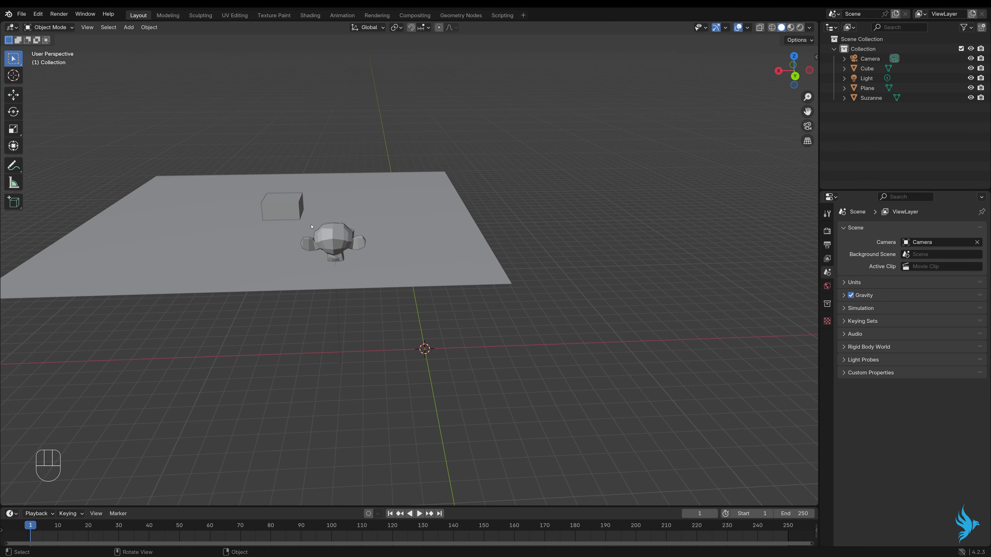
left_click(284, 209)
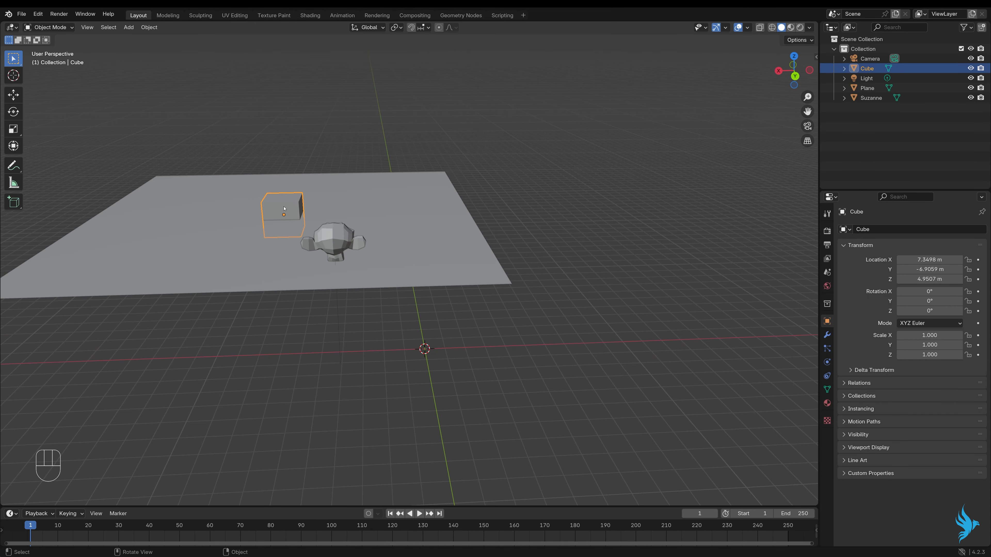
key("shift+s")
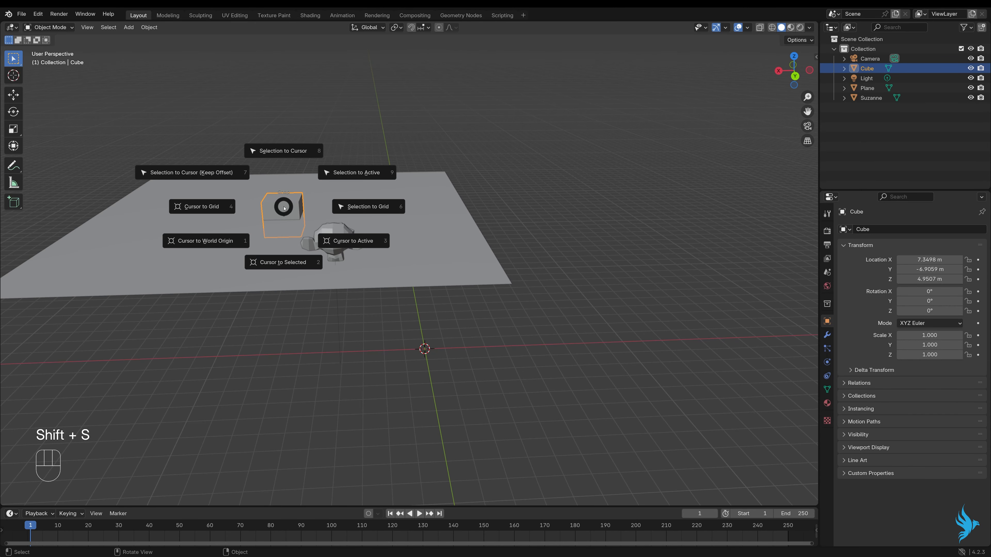
left_click(281, 159)
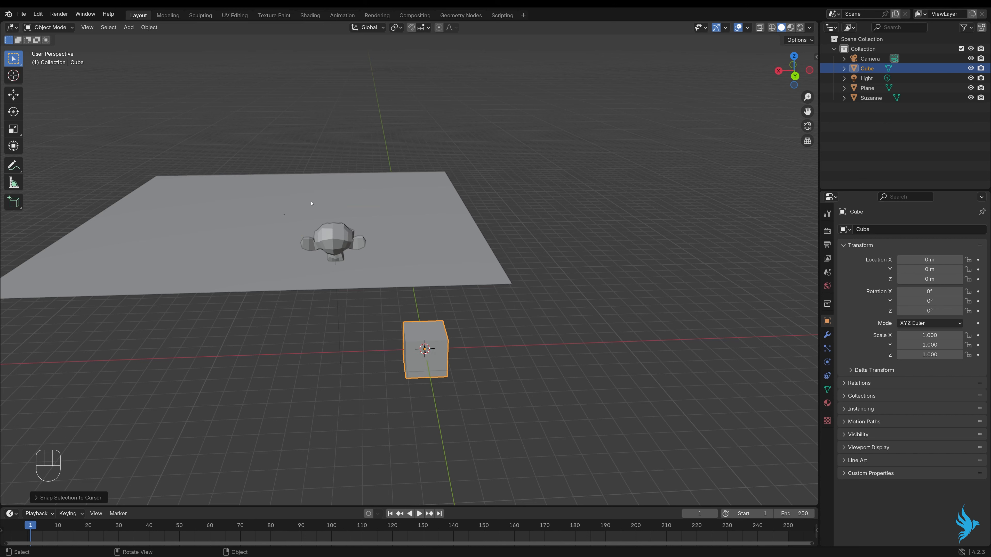
Select the plane and snap it to the 3D cursor at the world origin with Selection to Cursor.
left_click(265, 195)
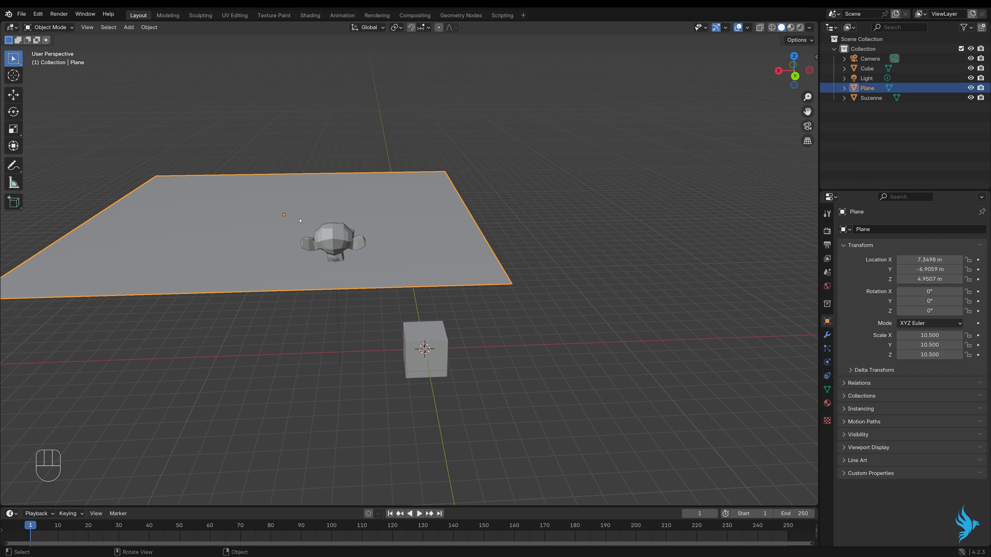
key("shift")
key("shift+s")
key("shift+s")
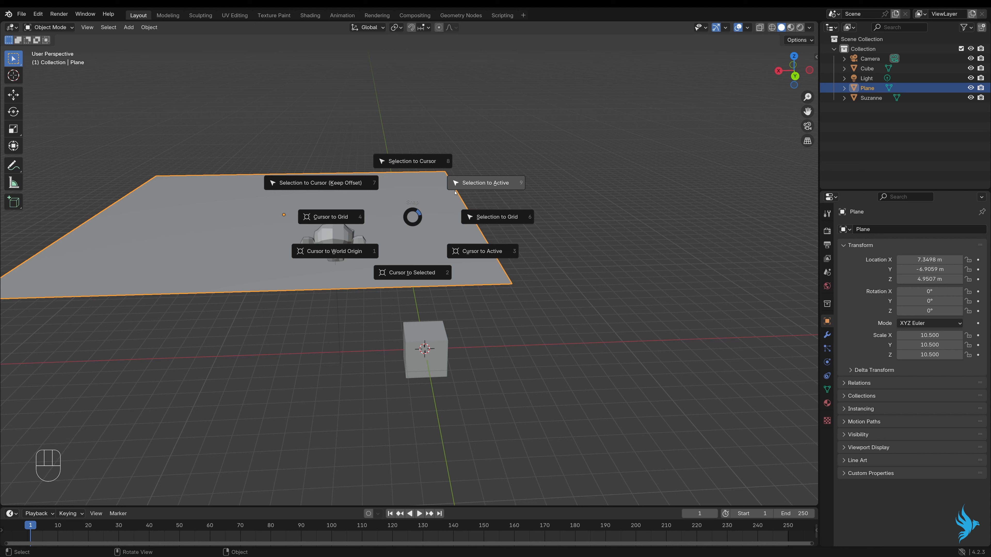
left_click(422, 162)
middle_click_drag(432, 364, 501, 342)
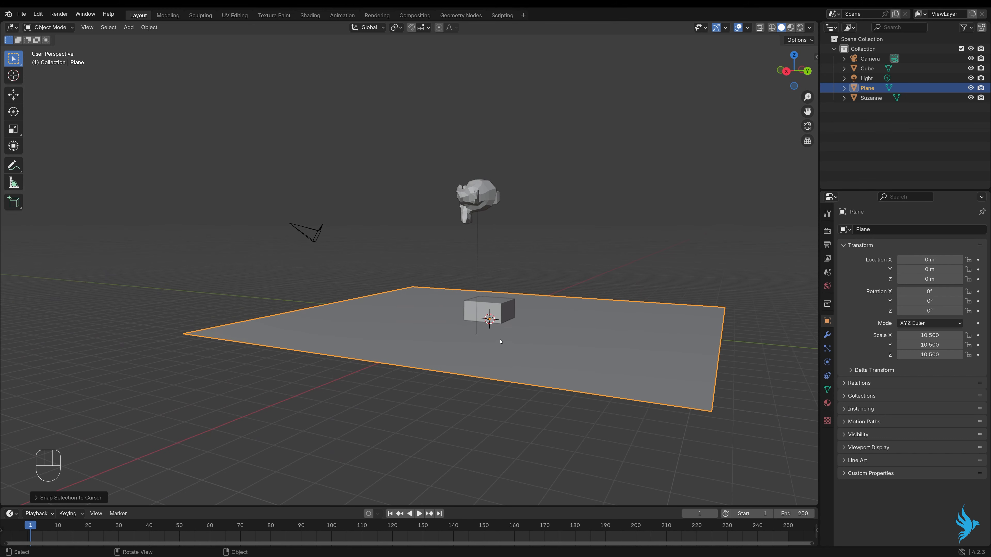
Select the remaining monkey at the light's position and delete it.
left_click(476, 199)
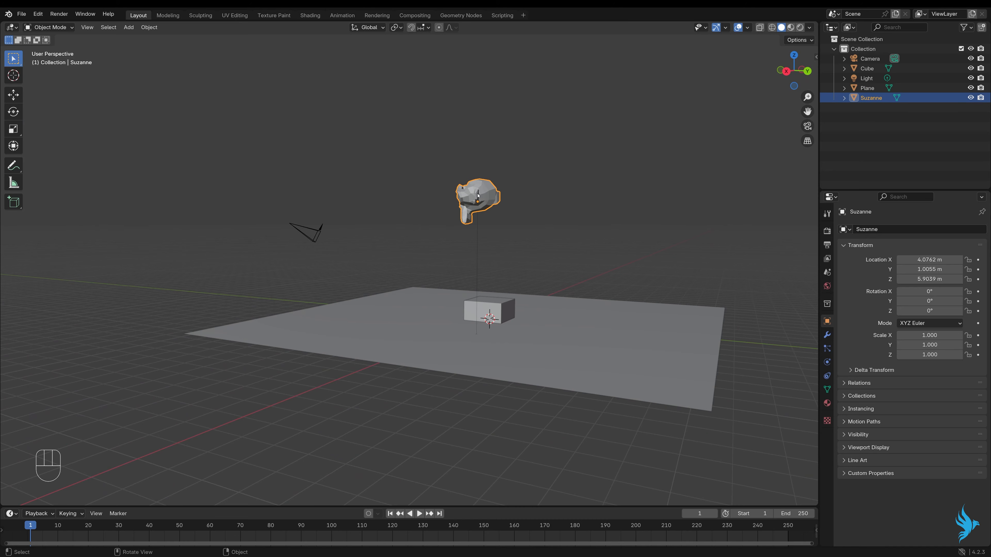
key("Delete")
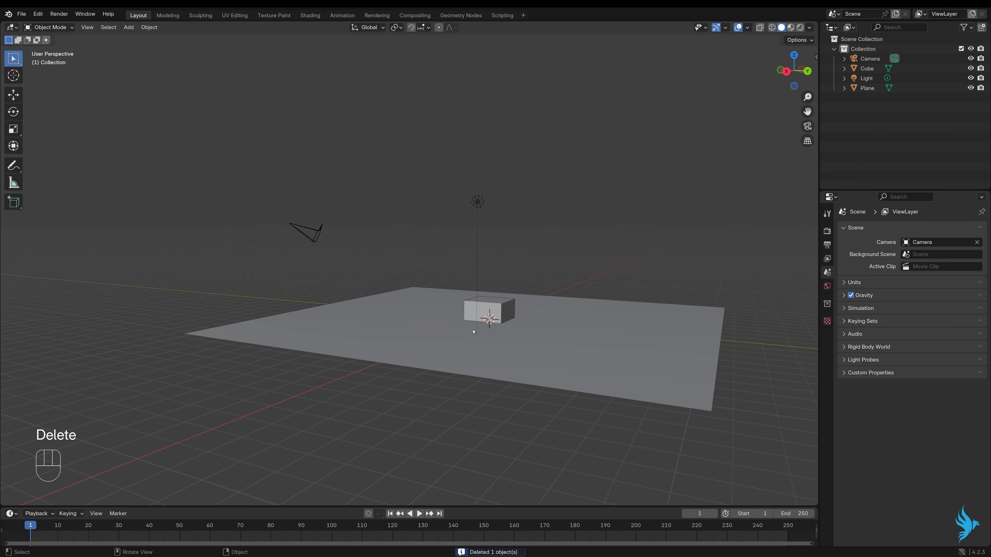
Select the light and examine how it, the camera, cube and plane sit around the 3D cursor from several angles.
middle_click_drag(474, 331, 376, 356)
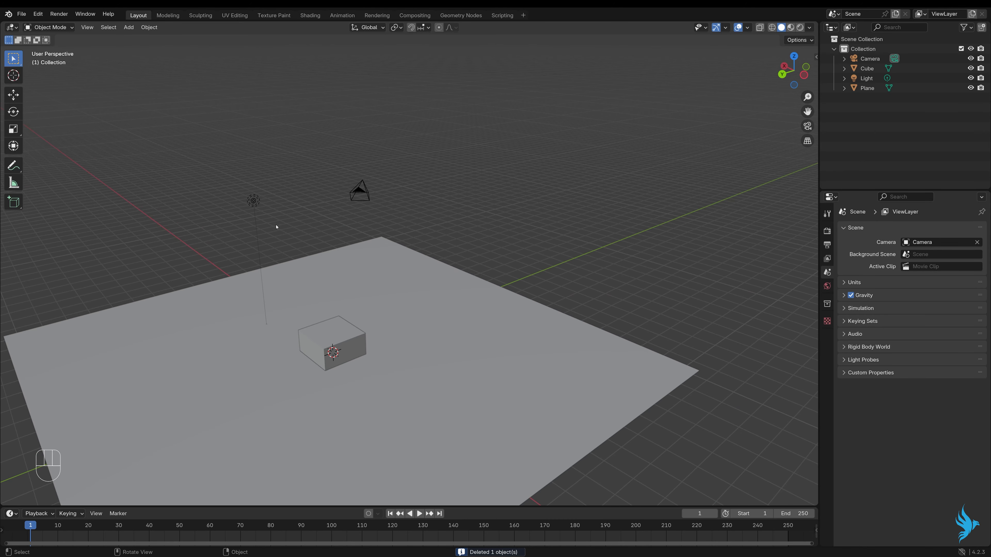
left_click(261, 204)
middle_click_drag(444, 353, 503, 357)
scroll(504, 357, "down", 4)
scroll(503, 355, "up", 6)
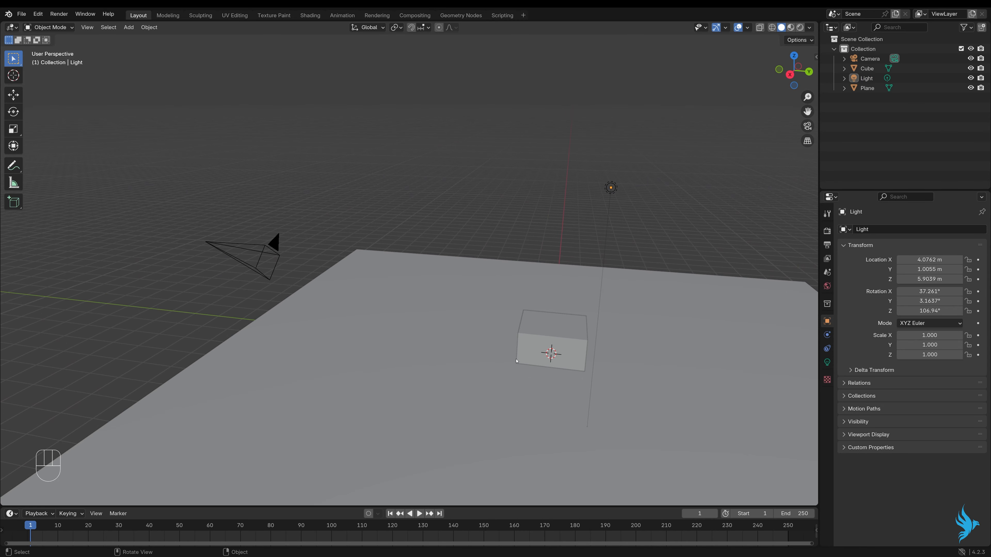
scroll(494, 340, "down", 2)
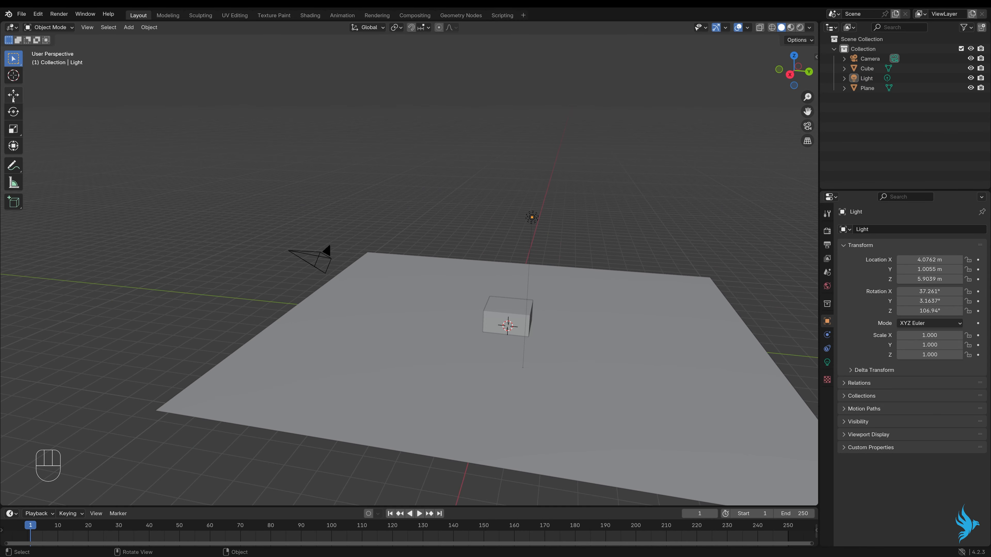
middle_click_drag(494, 340, 401, 376)
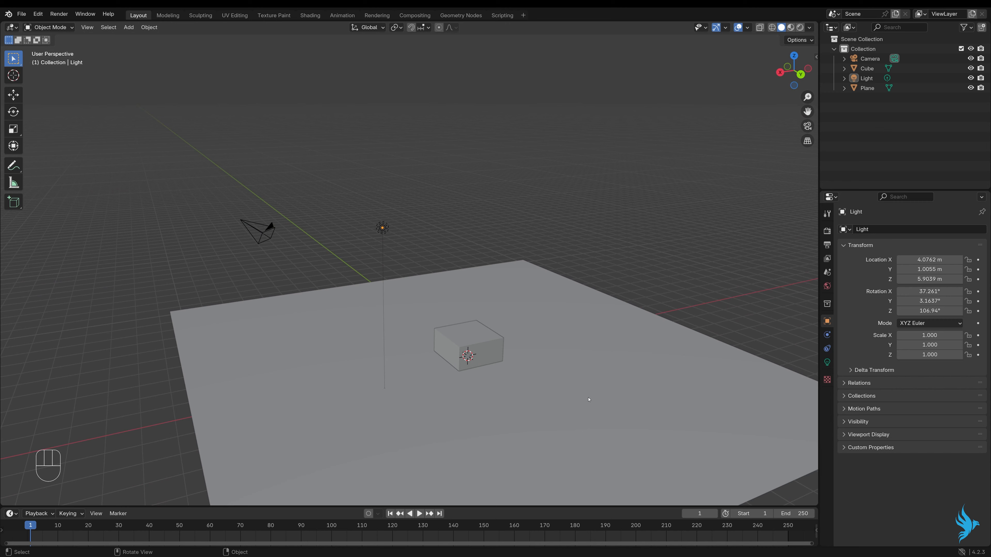
middle_click_drag(511, 405, 556, 415)
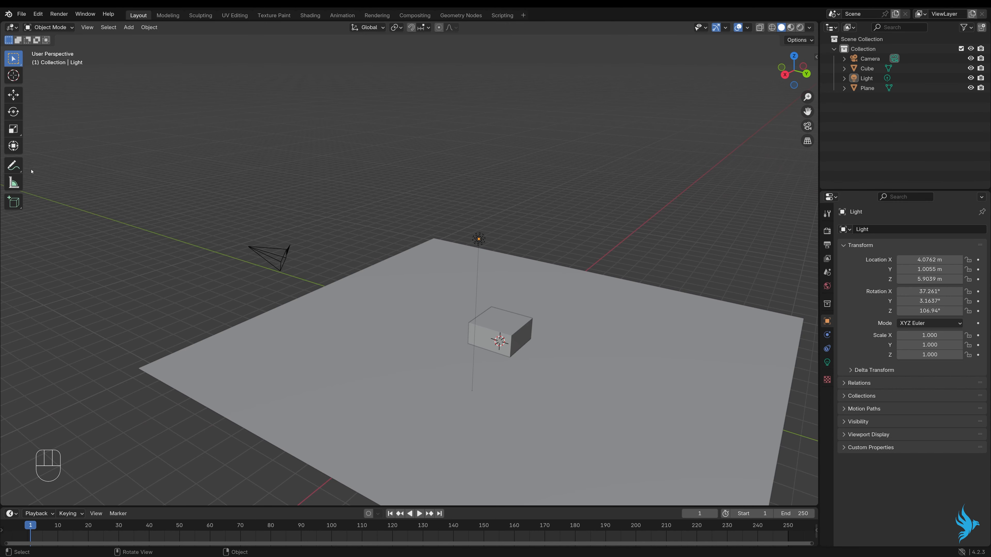
Place the 3D cursor by hand beside the camera with the Cursor tool and check its position.
left_click(11, 78)
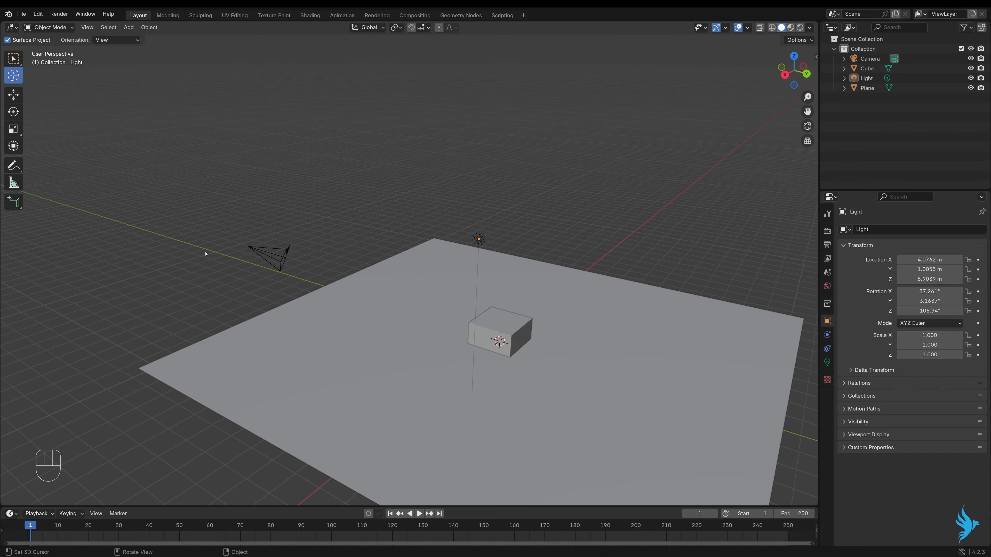
left_click(251, 250)
middle_click_drag(252, 249, 272, 233)
middle_click_drag(410, 311, 337, 302)
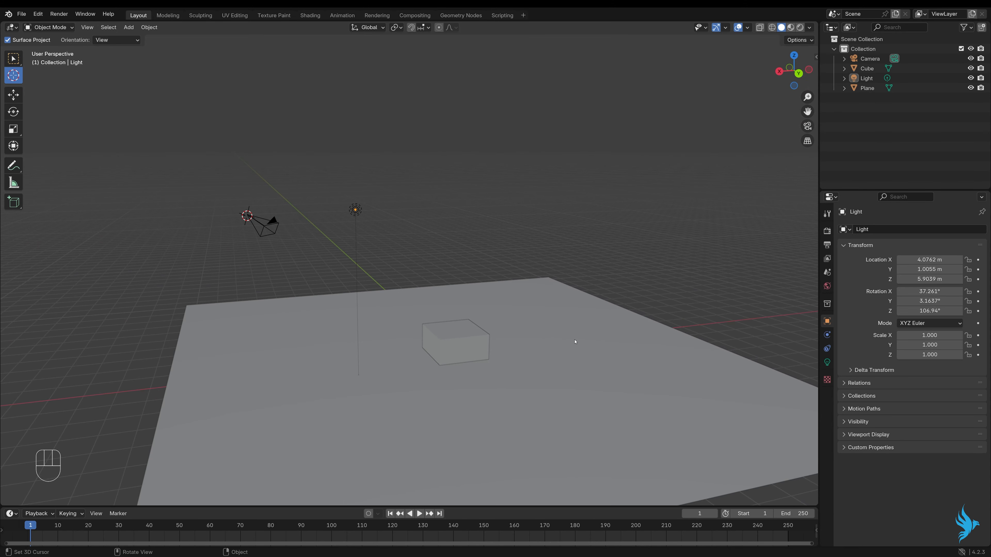
Move the plane along the X axis, away from the cube, to about -15.27 m.
left_click(14, 95)
left_click(338, 405)
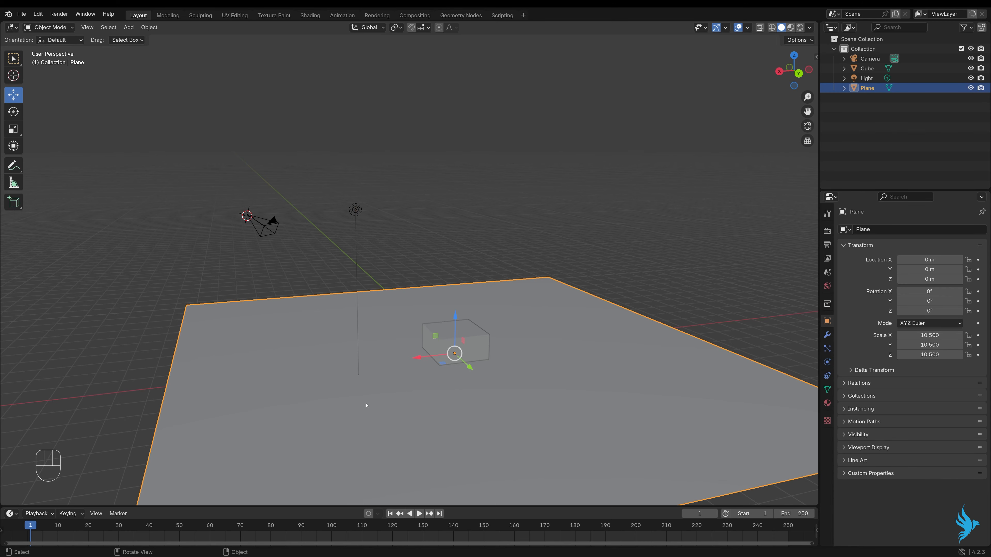
scroll(397, 331, "down", 2)
left_click_drag(398, 331, 614, 305)
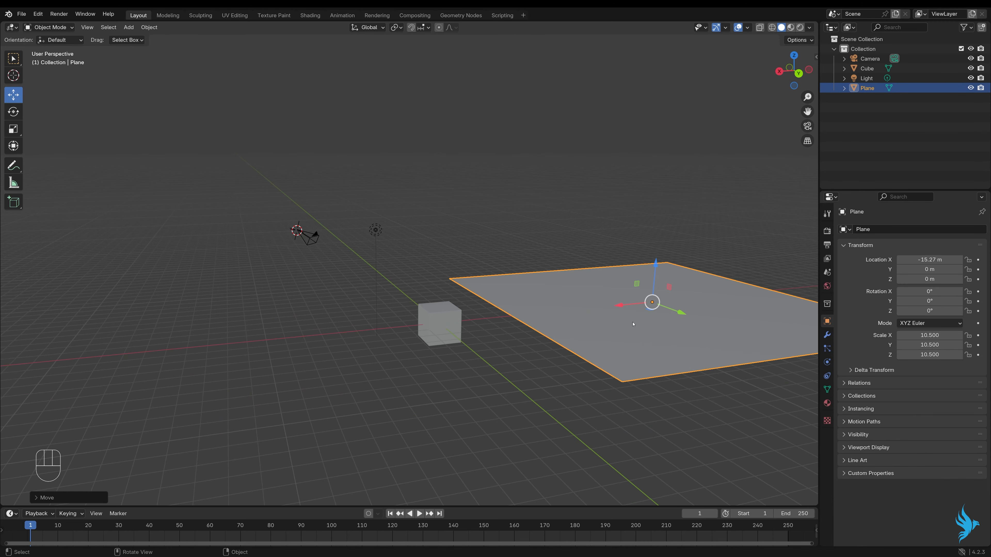
middle_click_drag(495, 338, 483, 362)
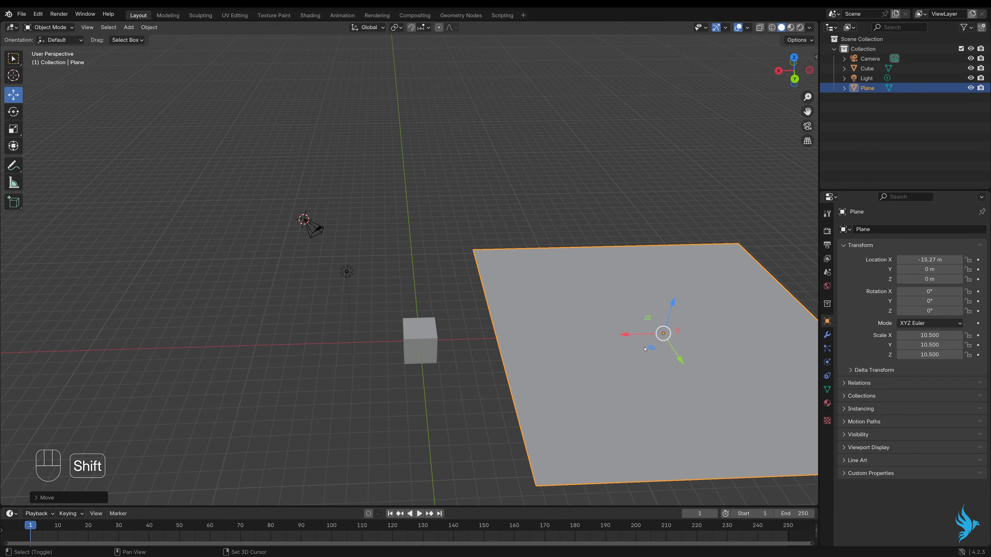
middle_click_drag(642, 347, 555, 334, "shift")
Place the 3D cursor by hand on the plane's origin with the Cursor tool and check its alignment from several angles.
left_click(14, 81)
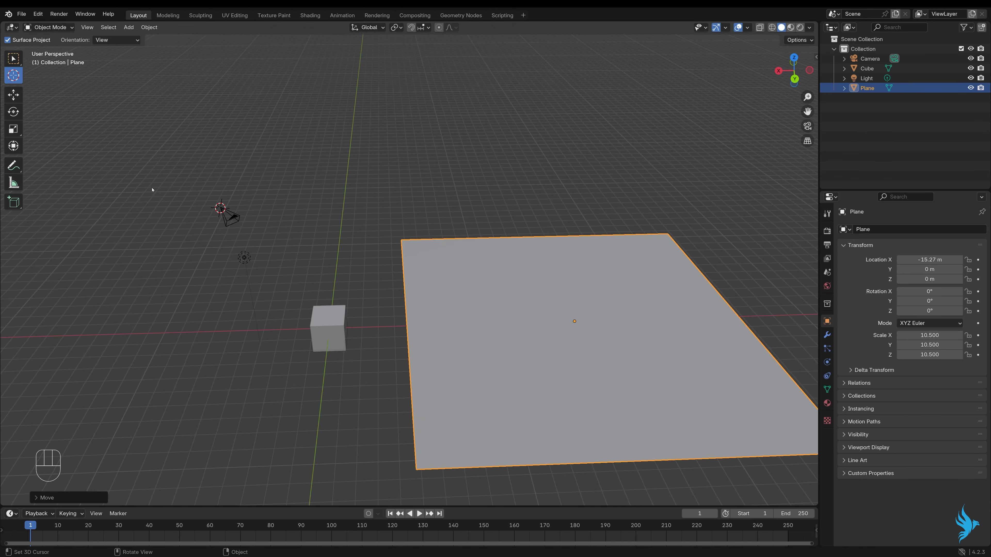
left_click(574, 322)
middle_click_drag(575, 322, 464, 343)
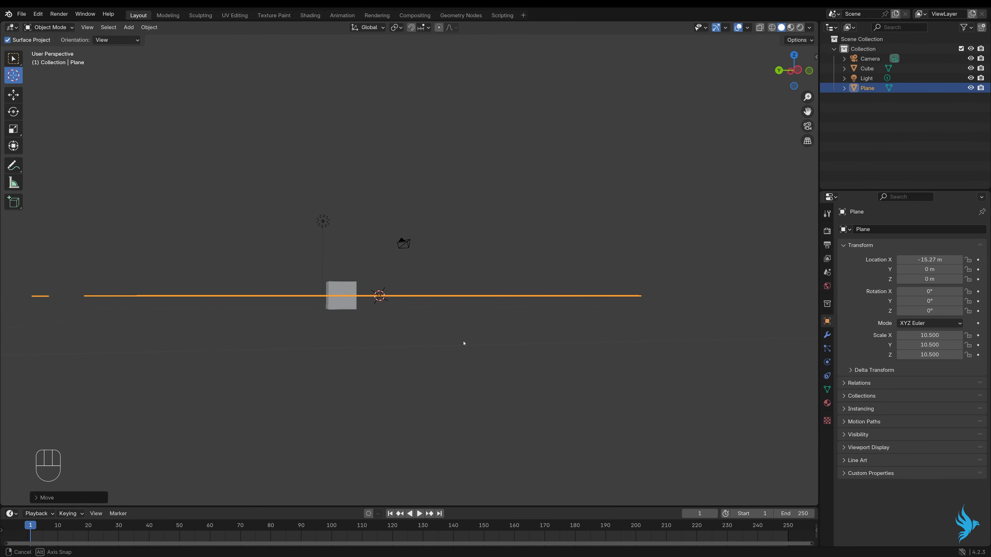
middle_click_drag(410, 317, 529, 380)
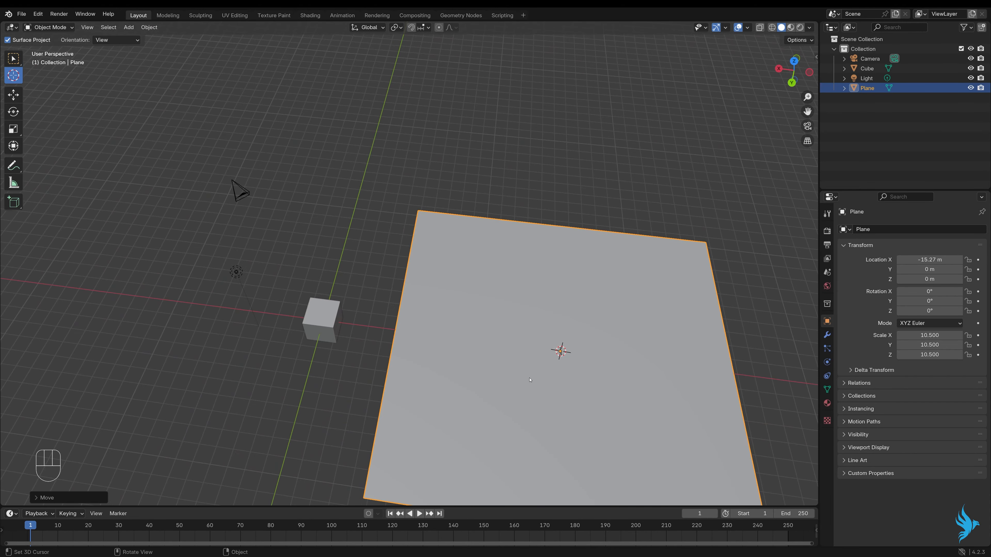
middle_click_drag(465, 425, 394, 402)
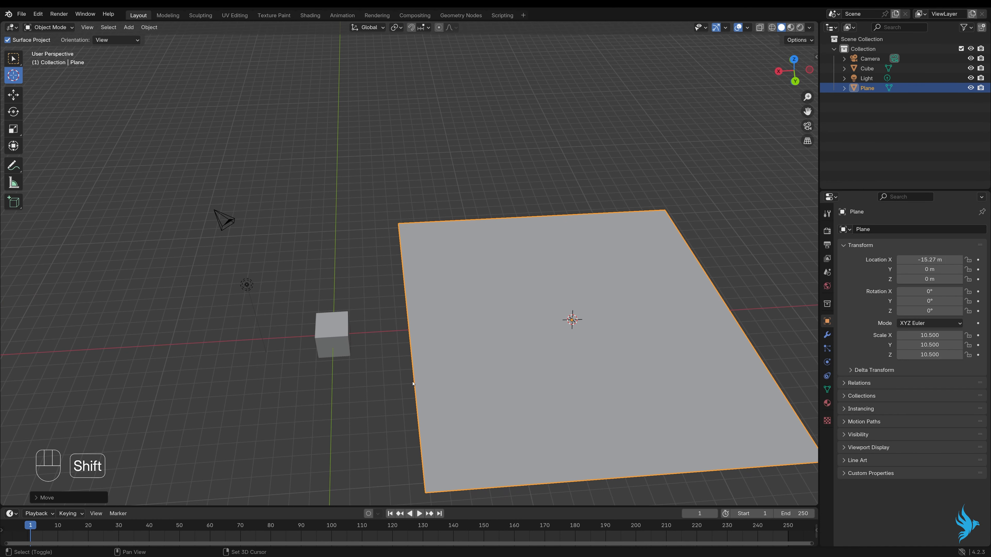
key("shift+s")
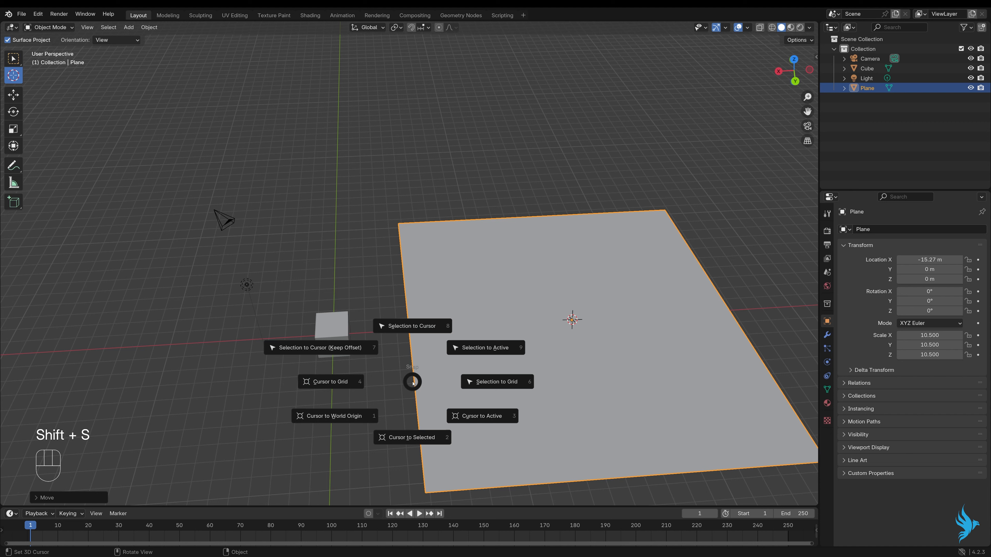
key("Escape")
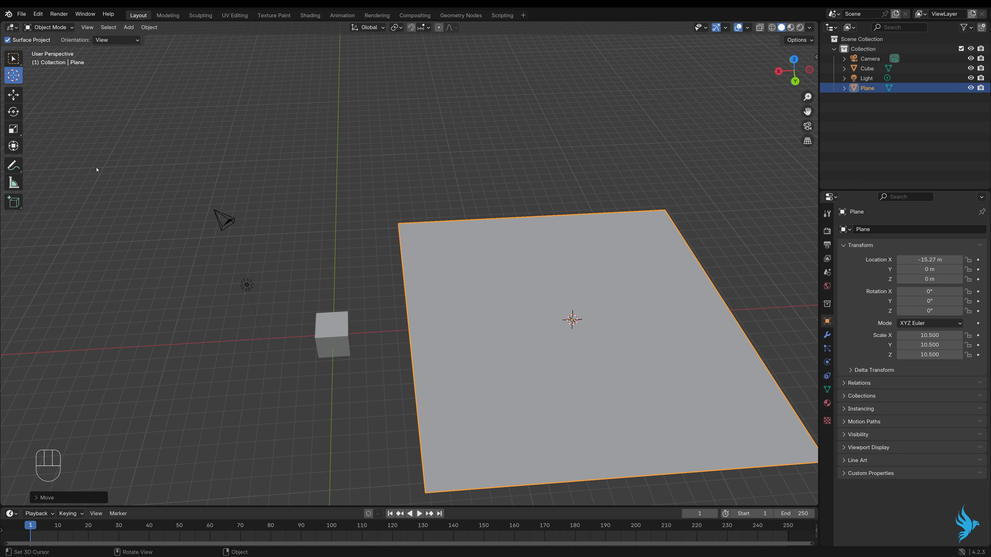
Place the 3D cursor by hand near the camera, and snap it to the selected plane's origin with Cursor to Selected.
left_click(214, 211)
key("shift+s")
key("shift+s")
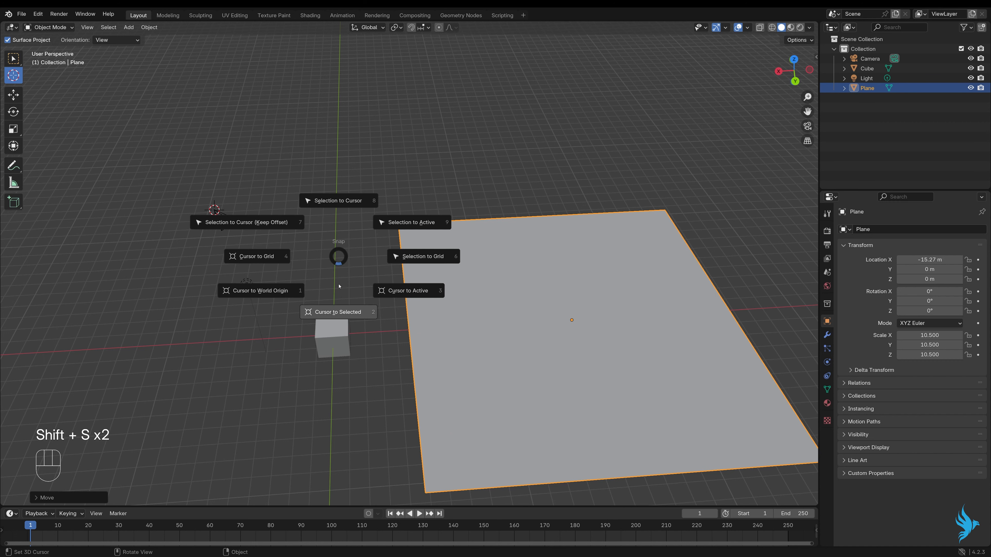
left_click(338, 312)
middle_click_drag(338, 312, 388, 339)
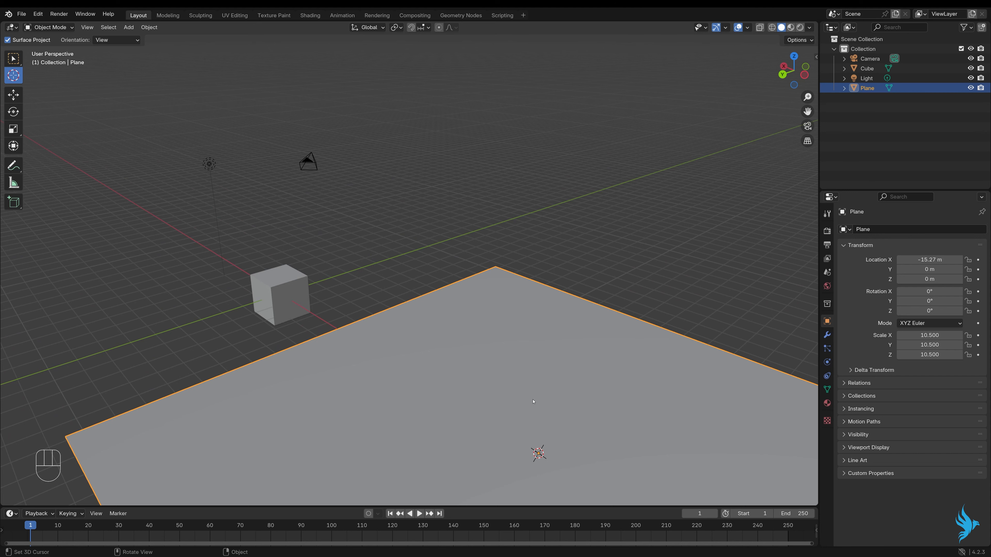
scroll(534, 401, "down", 2)
middle_click_drag(431, 401, 395, 376)
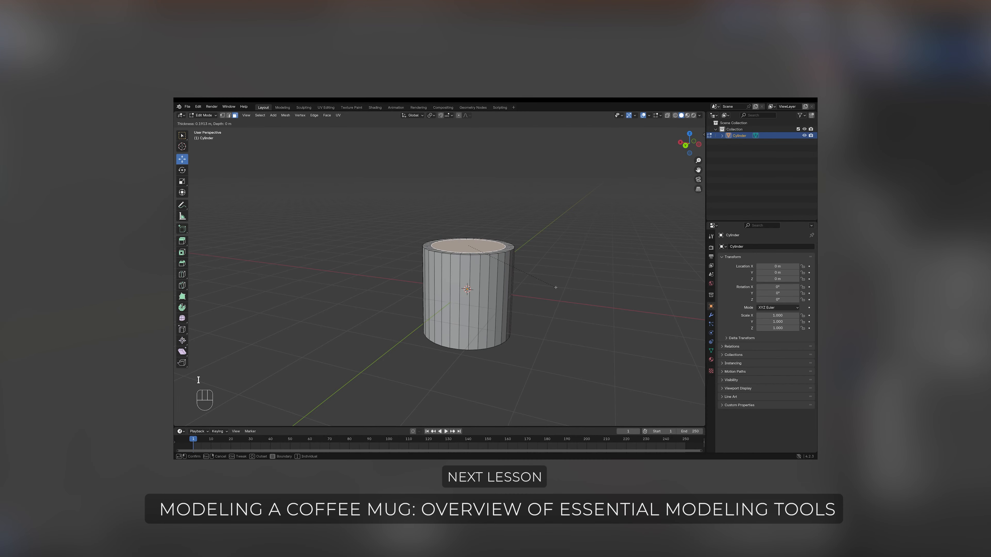
Finish the inset on the cylinder's top face and extrude it downward to hollow out the mug, ending in Object Mode.
left_click(555, 288)
middle_click_drag(555, 288, 573, 312)
key("e")
left_click(540, 300)
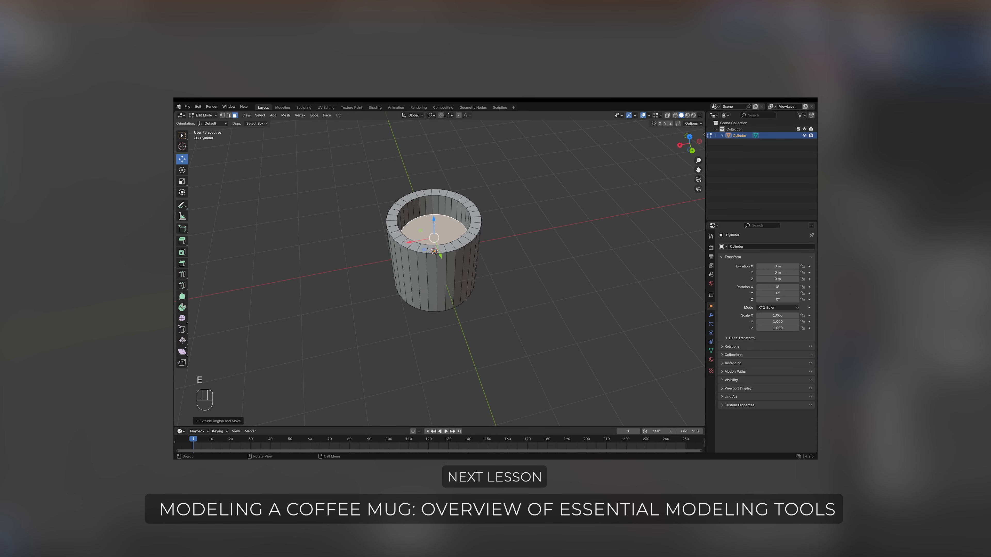
left_click_drag(436, 216, 437, 244)
middle_click_drag(441, 245, 254, 225)
key("Tab")
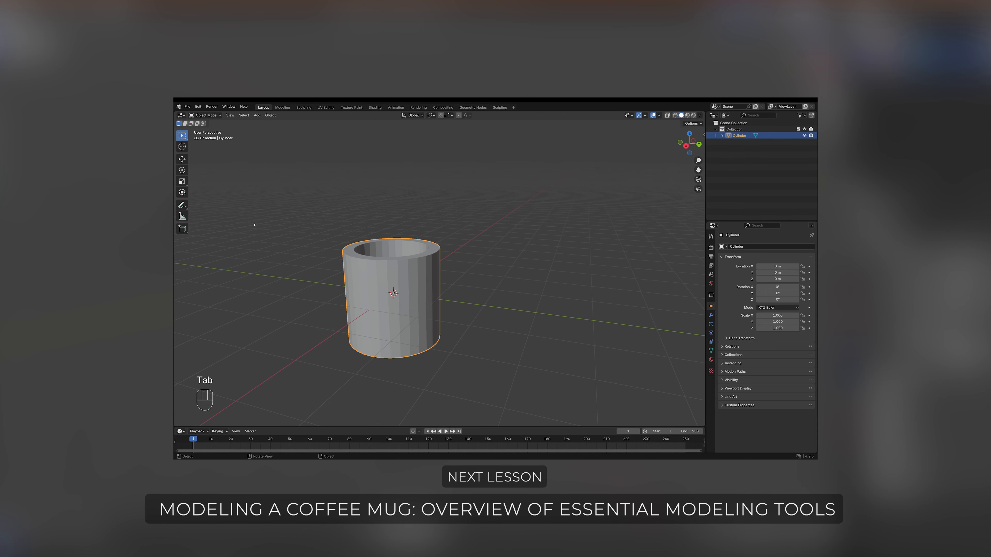
Move the hollow cylinder up along the Z axis to about 1.04 m, with its base near the grid floor.
left_click(183, 160)
left_click_drag(394, 269, 393, 213)
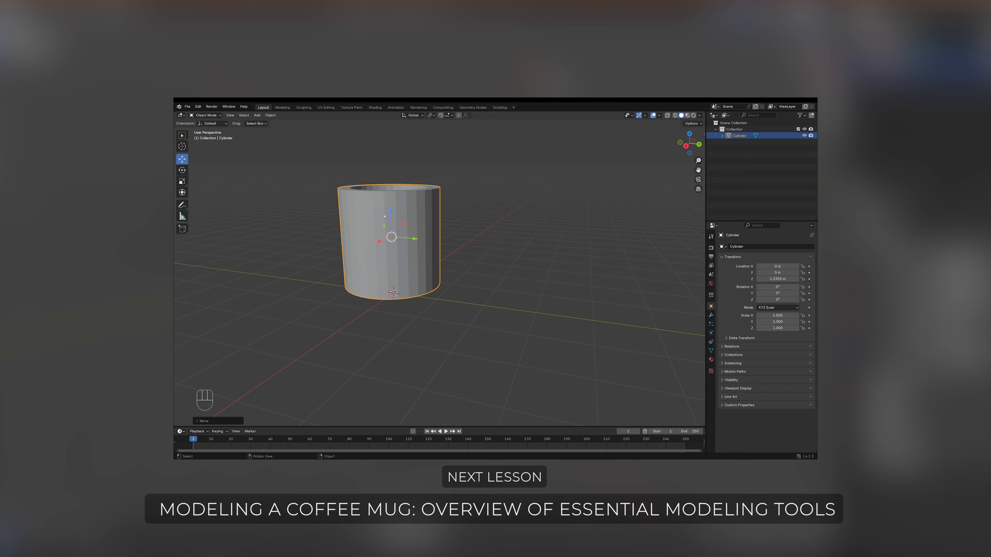
middle_click_drag(387, 228, 426, 222)
left_click_drag(381, 218, 380, 232)
Inspect the hollow cylinder in Edit Mode from below and inside, with its inner bottom face deselected.
key("Tab")
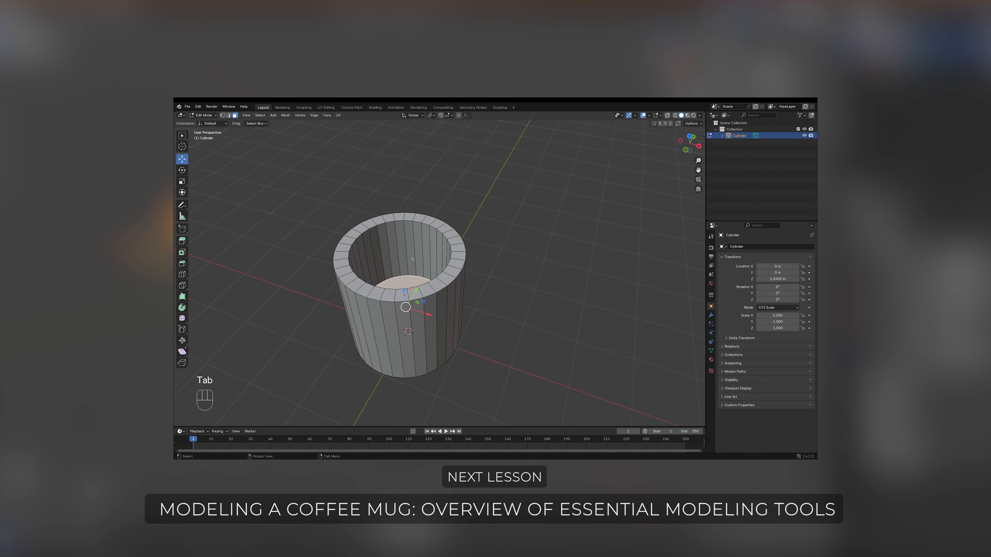
scroll(457, 309, "down", 5)
scroll(460, 283, "up", 2)
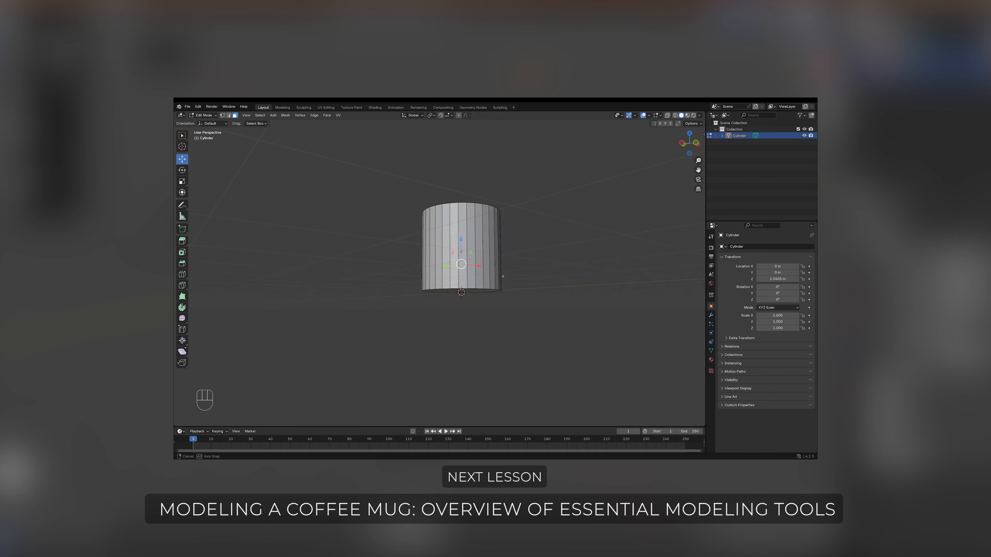
left_click(470, 269)
scroll(461, 316, "up", 3)
scroll(461, 316, "up", 4)
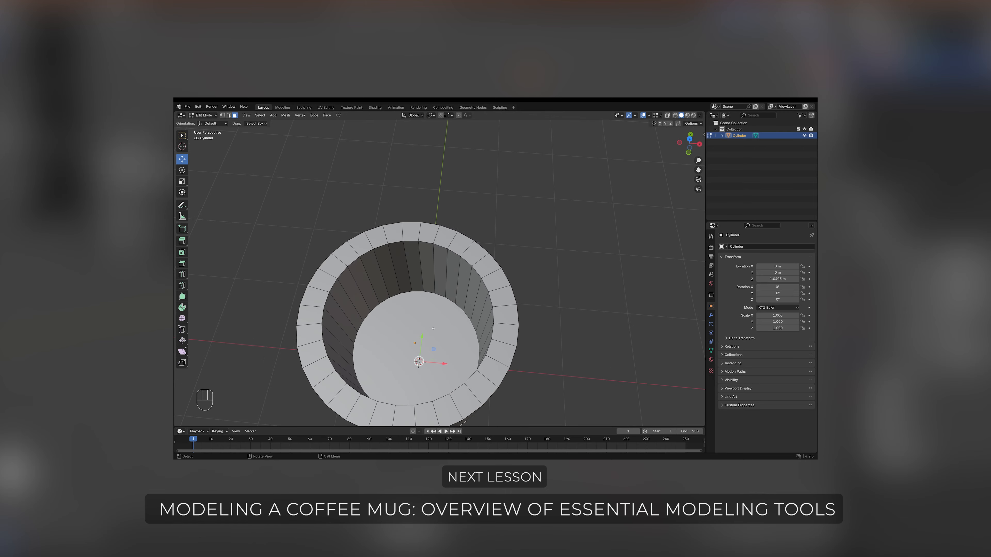